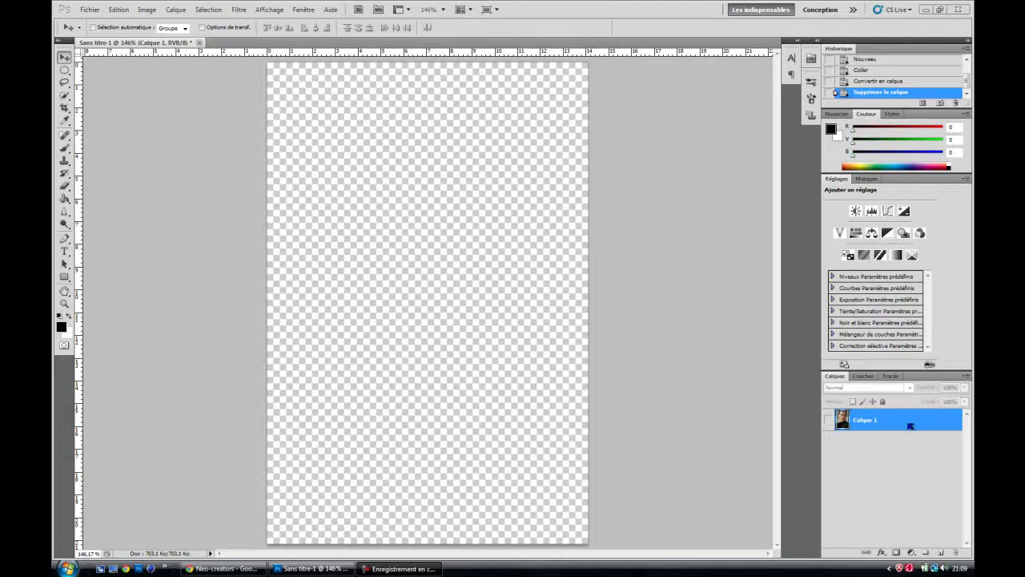
Show the hidden portrait layer Calque 1 and zoom in close on the left eye
click(830, 420)
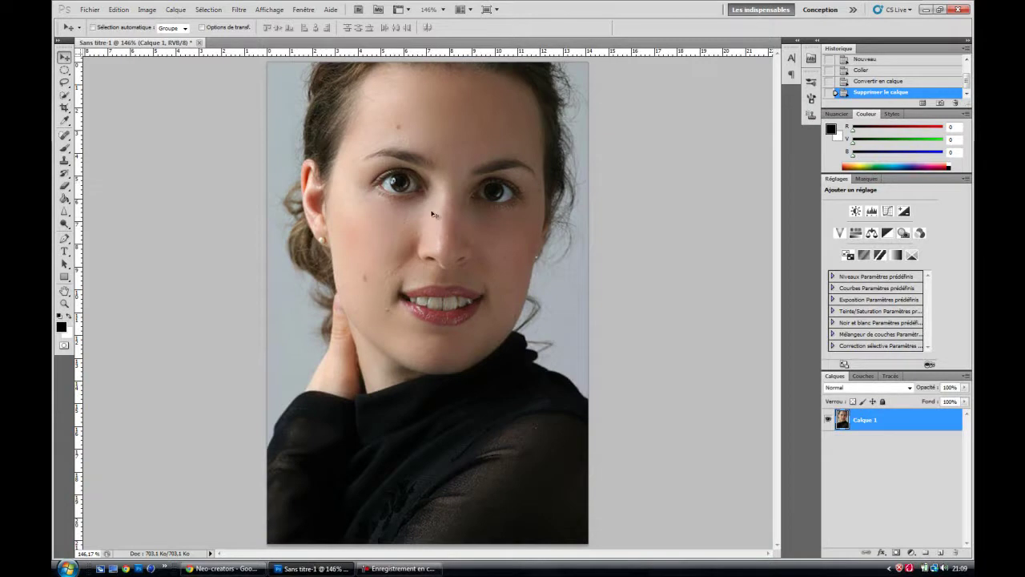
key(z)
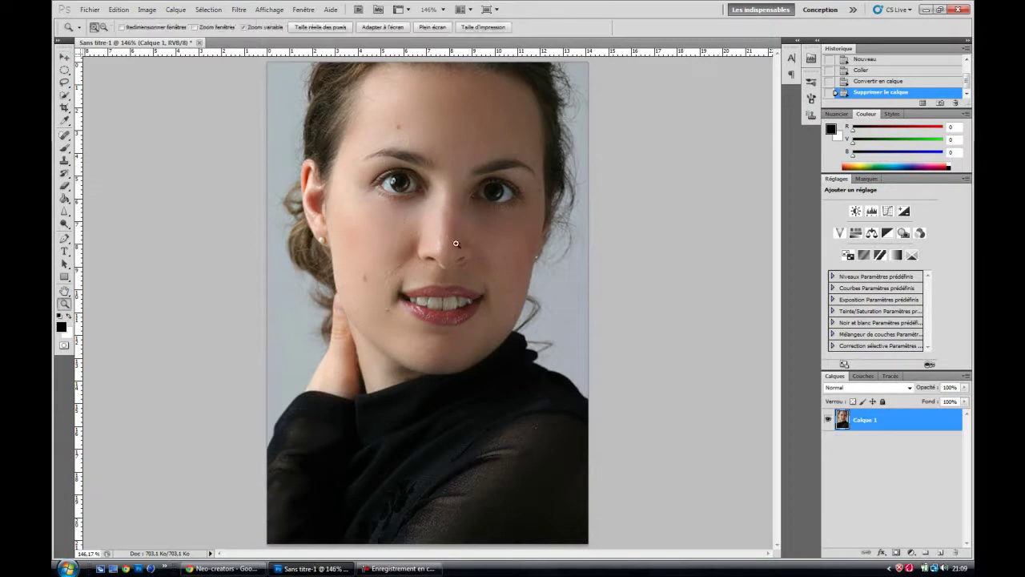
mouse_move(407, 186)
mouse_down()
mouse_move(462, 192)
mouse_move(242, 183)
mouse_up()
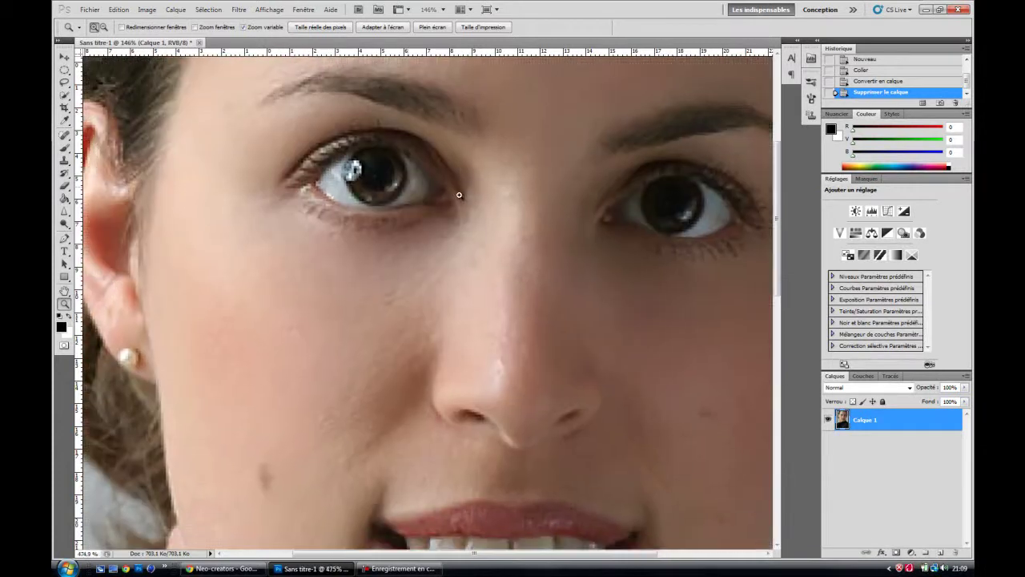
click(66, 72)
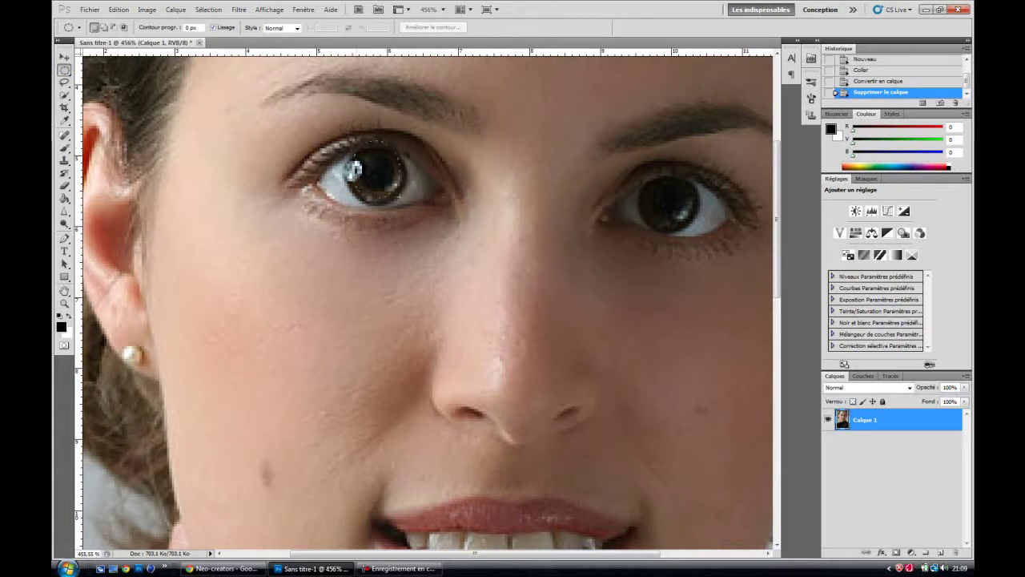
Draw an elliptical selection on the left iris and transform it to fit snugly
mouse_move(353, 140)
mouse_down()
mouse_move(407, 195)
mouse_move(387, 181)
mouse_up()
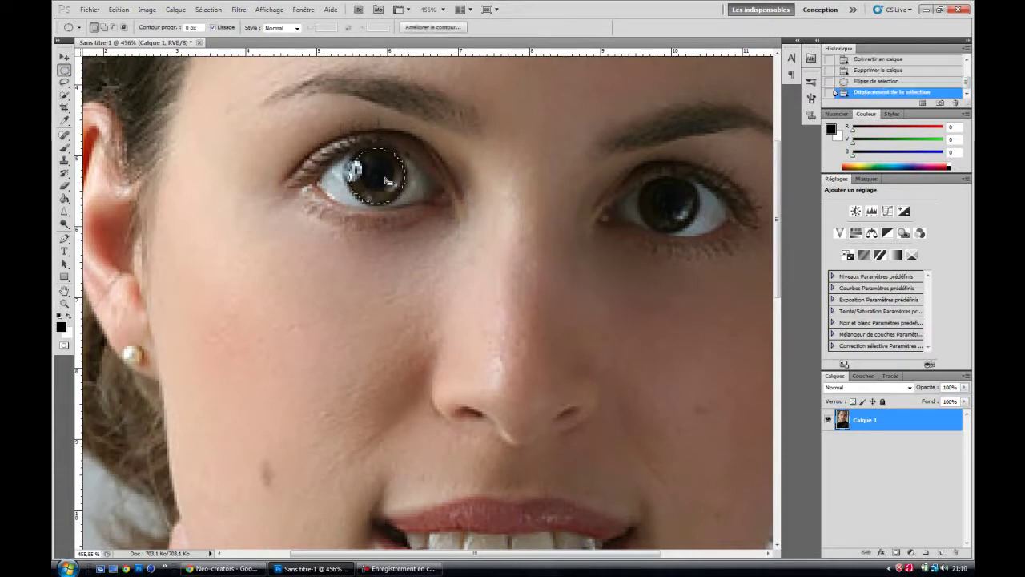
click(209, 9)
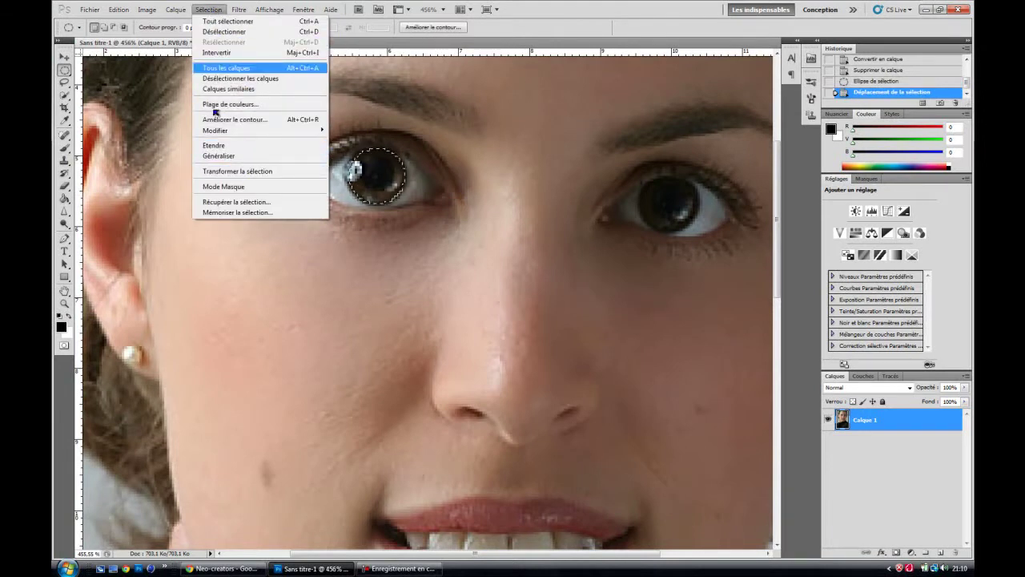
click(237, 171)
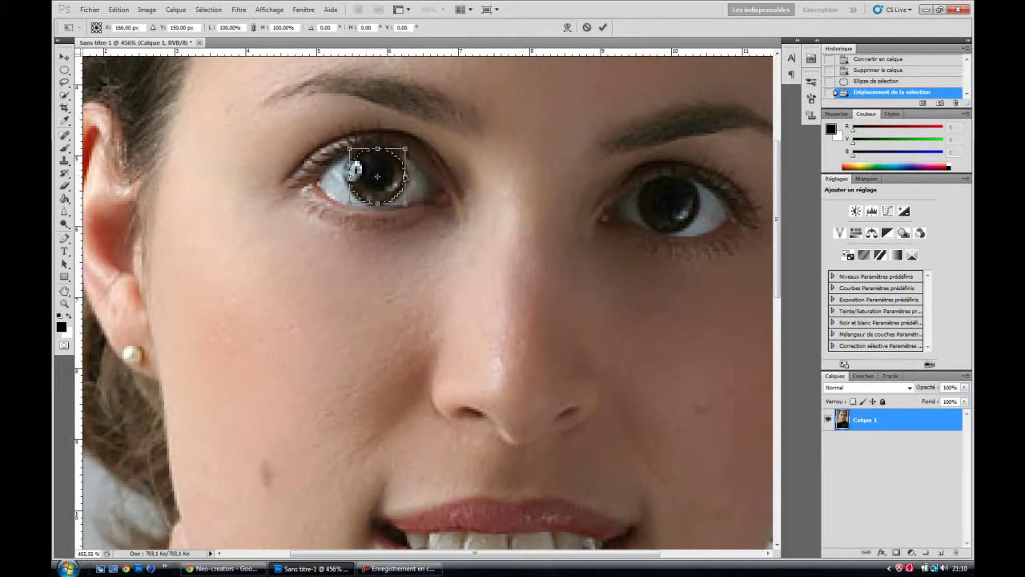
mouse_move(407, 176)
mouse_down()
mouse_move(406, 193)
mouse_move(380, 209)
mouse_up()
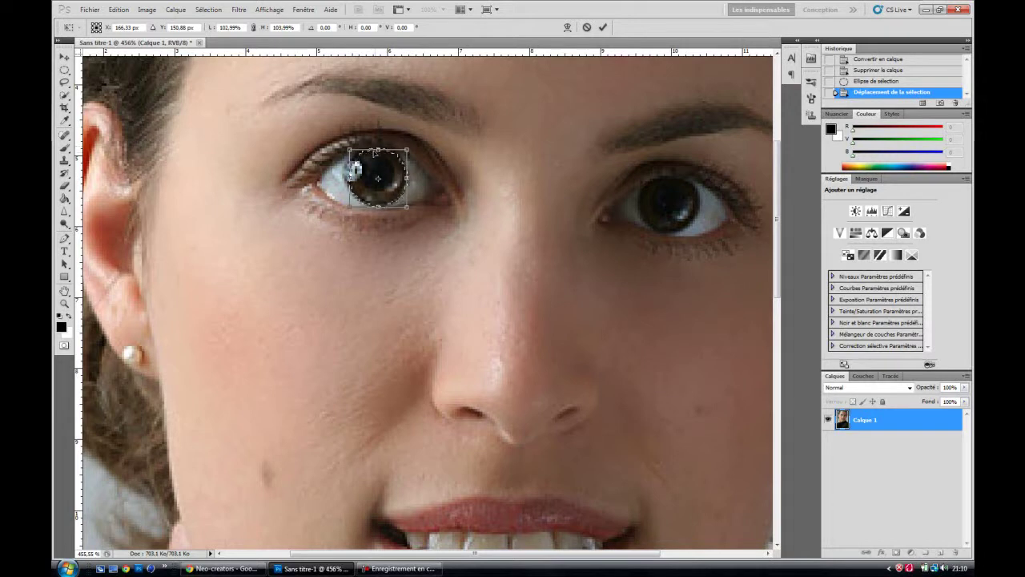
drag(377, 178, 376, 176)
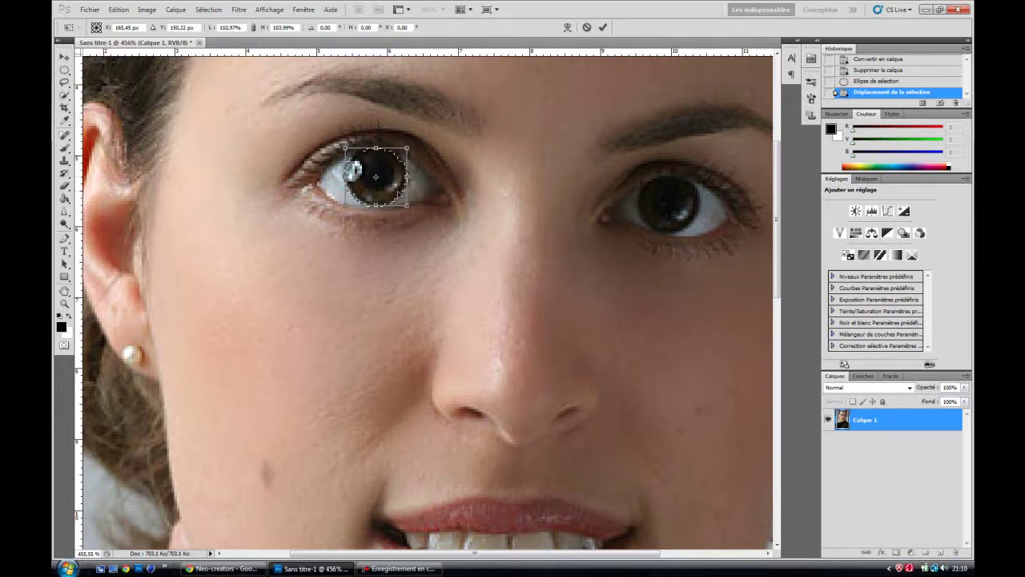
key(Return)
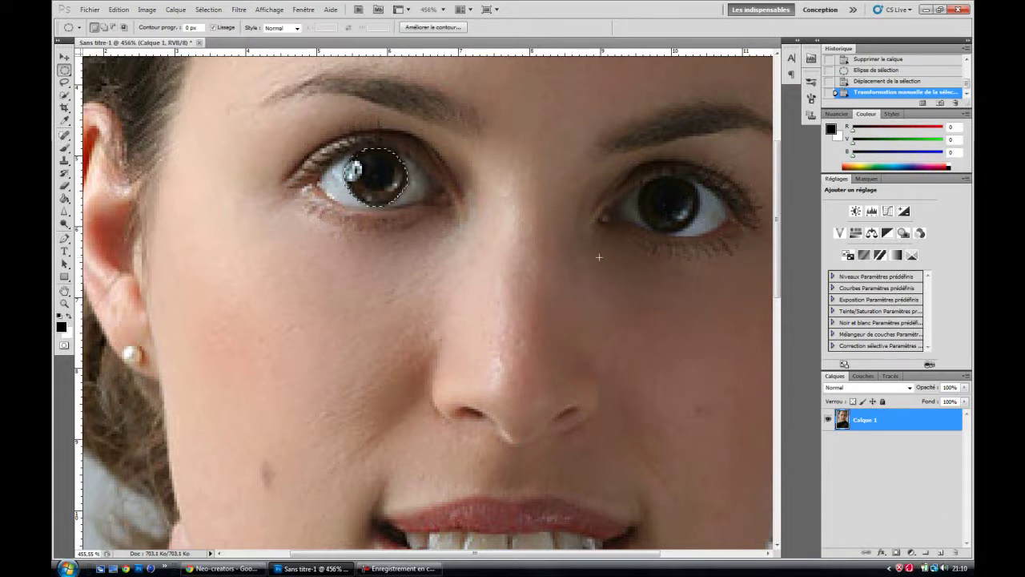
Add a new layer and set a size-38 brush with blue #167fd8 as foreground
click(941, 552)
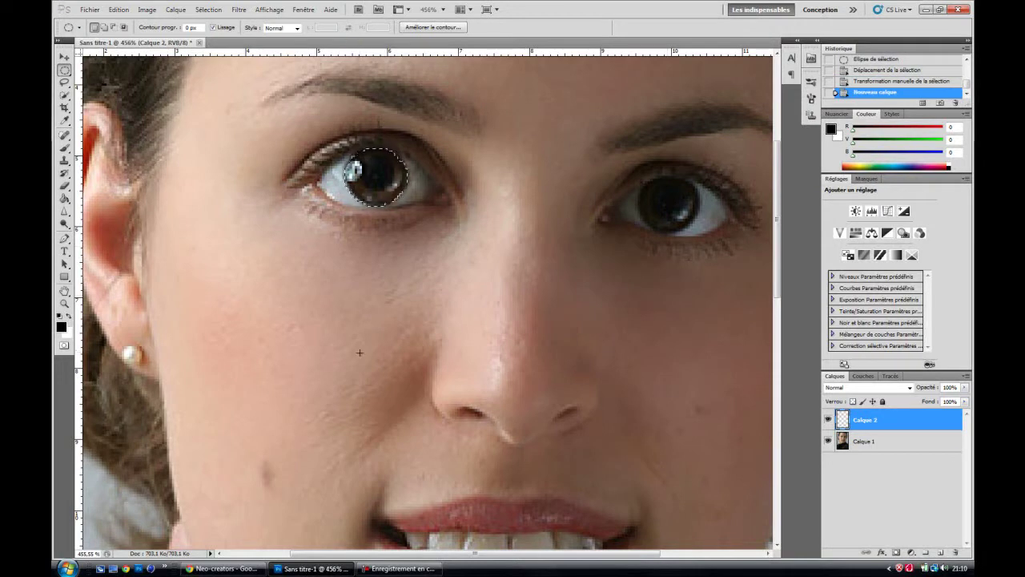
click(70, 148)
drag(381, 254, 432, 256)
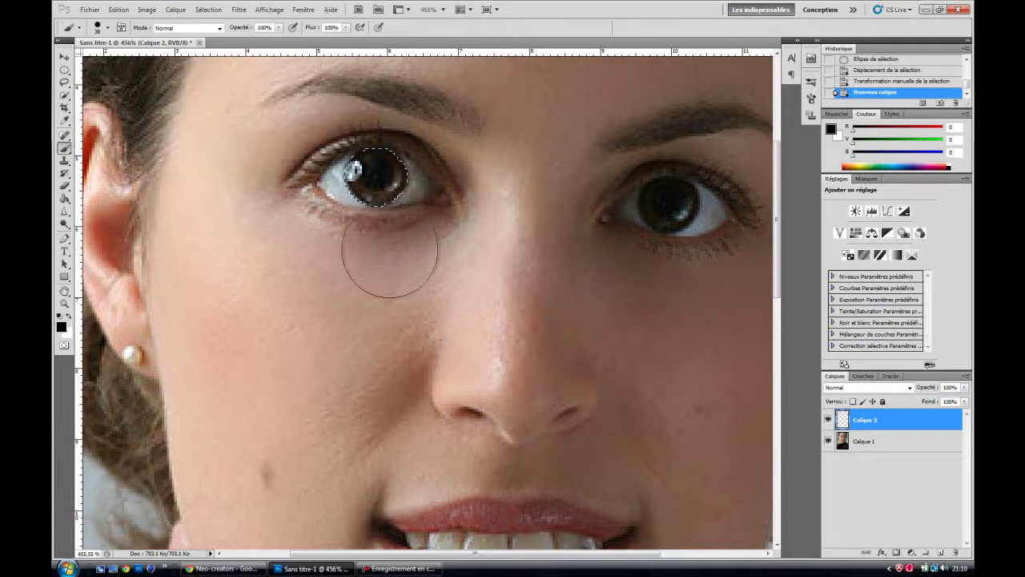
key(i)
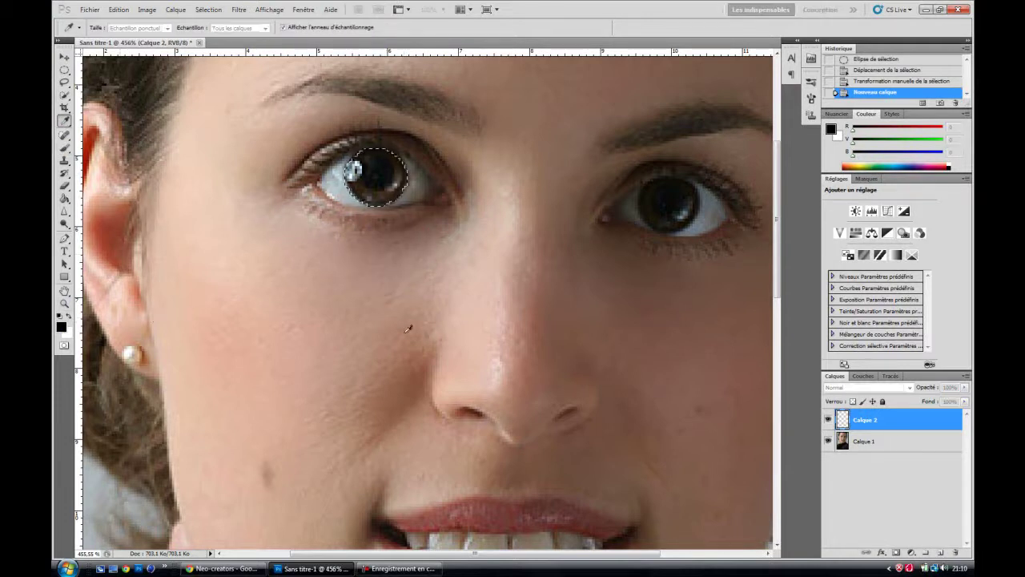
click(61, 326)
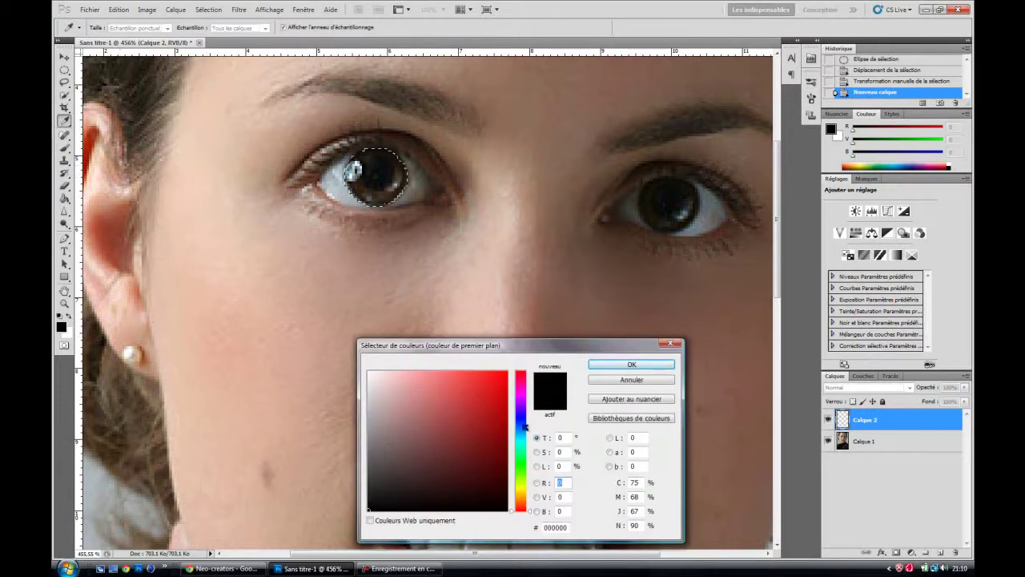
drag(521, 437, 526, 431)
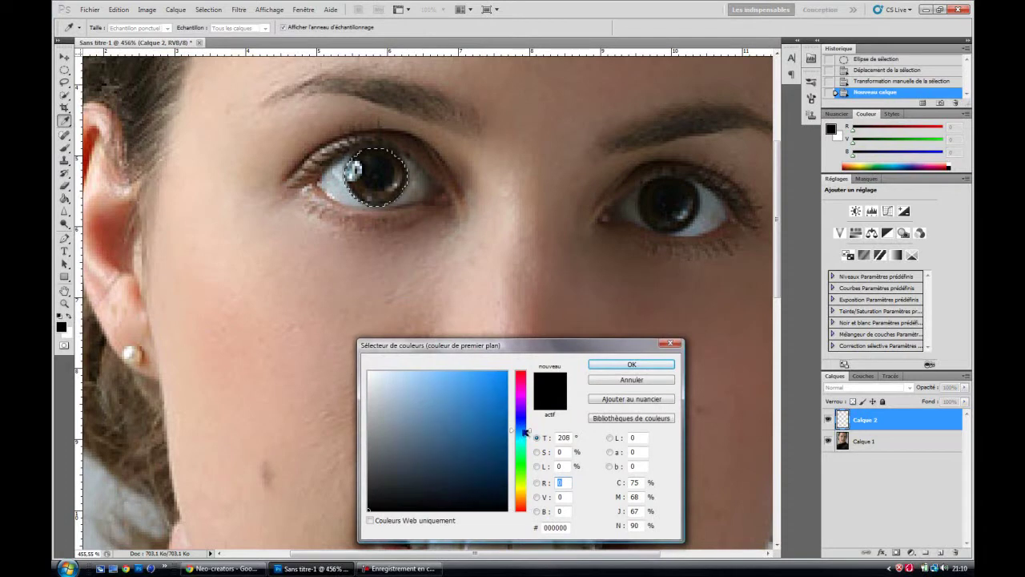
drag(496, 384, 493, 392)
click(632, 364)
Paint the selected left iris blue, deselect, and set the layer to Incrustation blending
key(b)
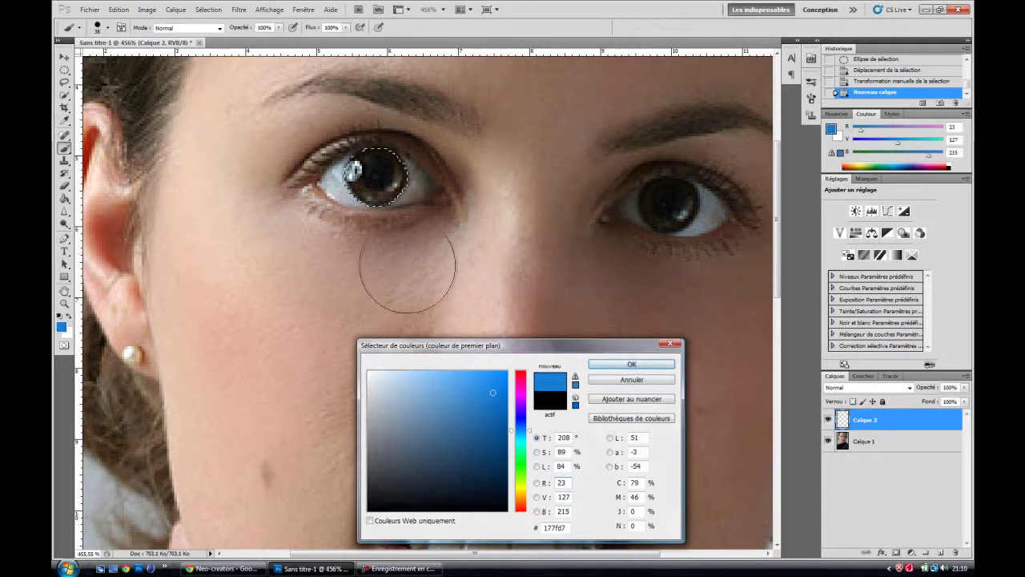
drag(373, 192, 386, 181)
click(360, 184)
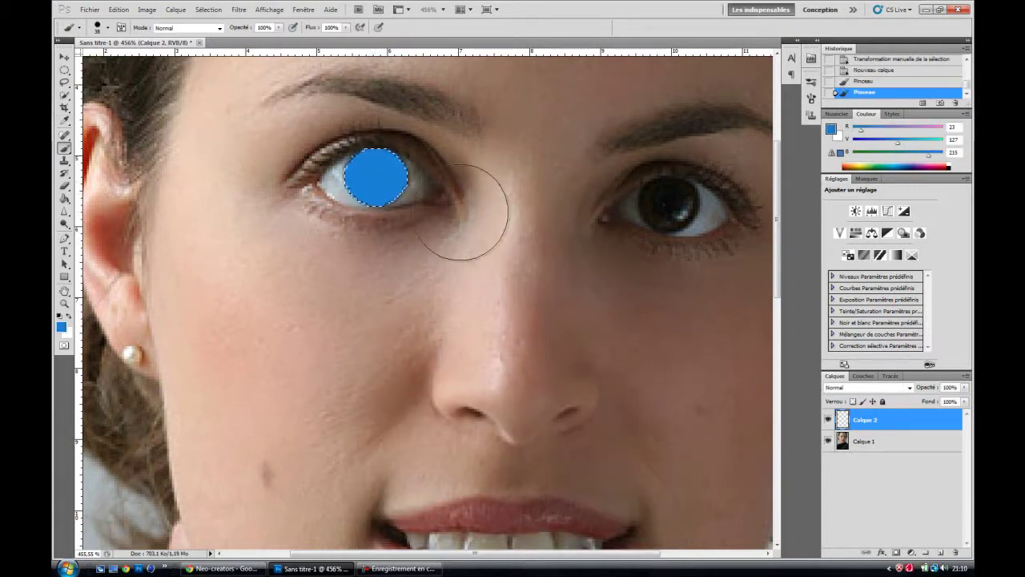
key(ctrl+d)
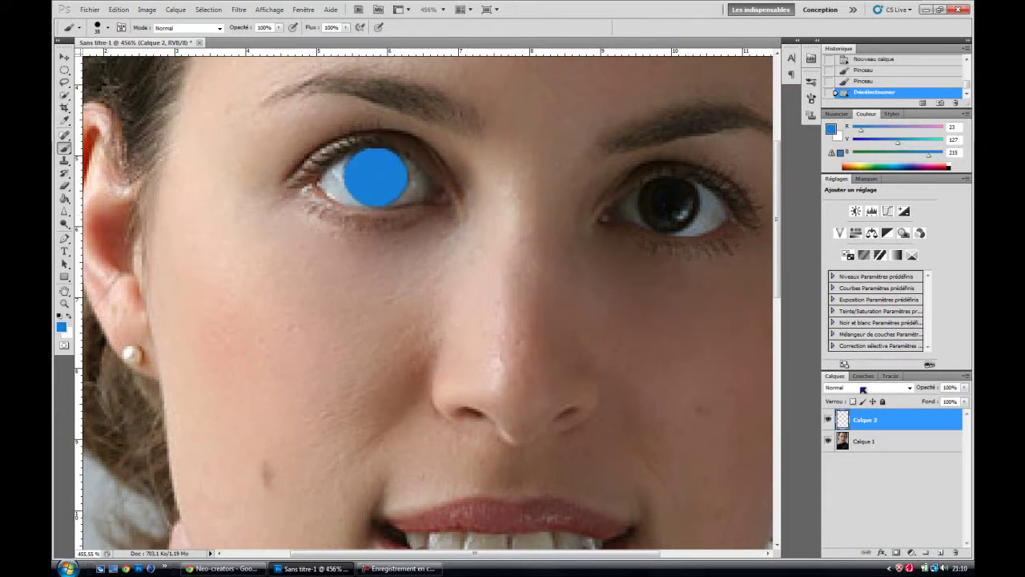
click(858, 387)
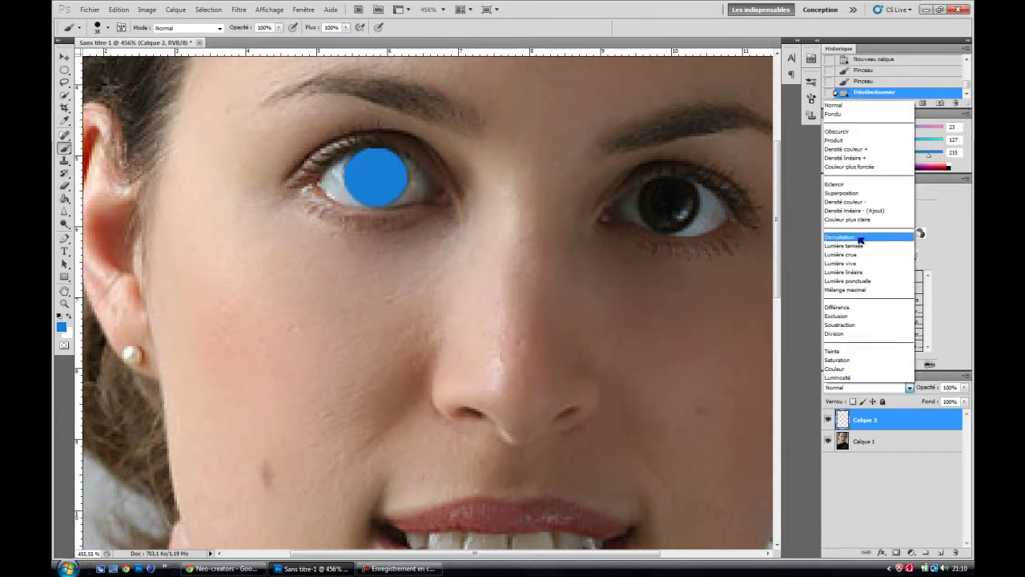
click(861, 241)
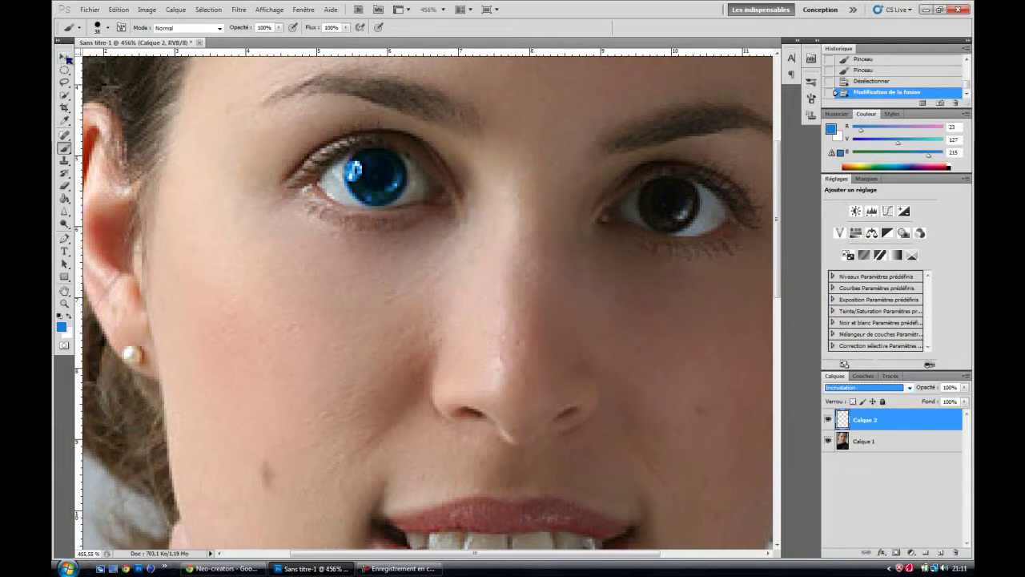
Erase the blue spill around the left iris and over its highlight with a size-27 eraser
click(64, 186)
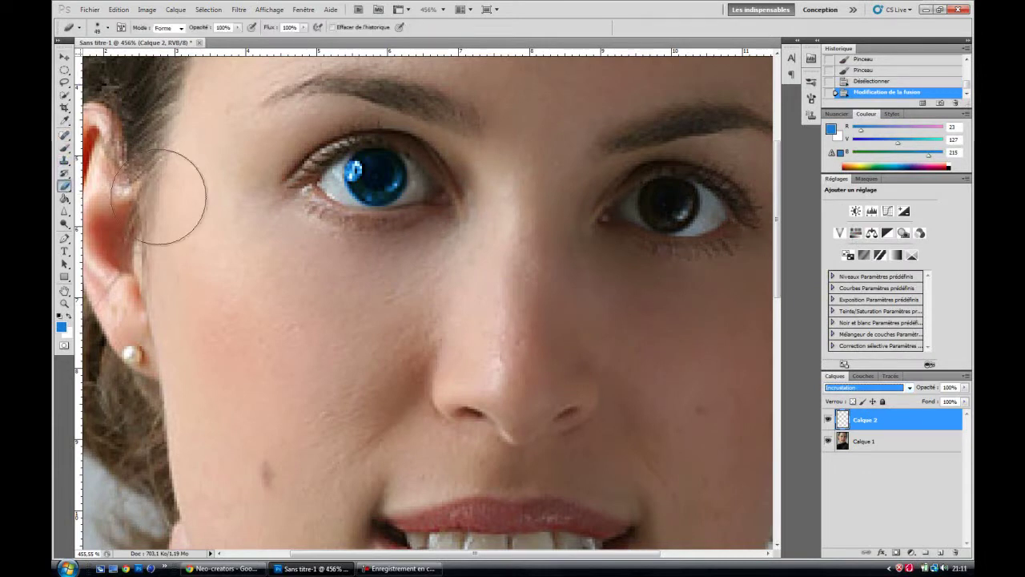
drag(311, 248, 280, 248)
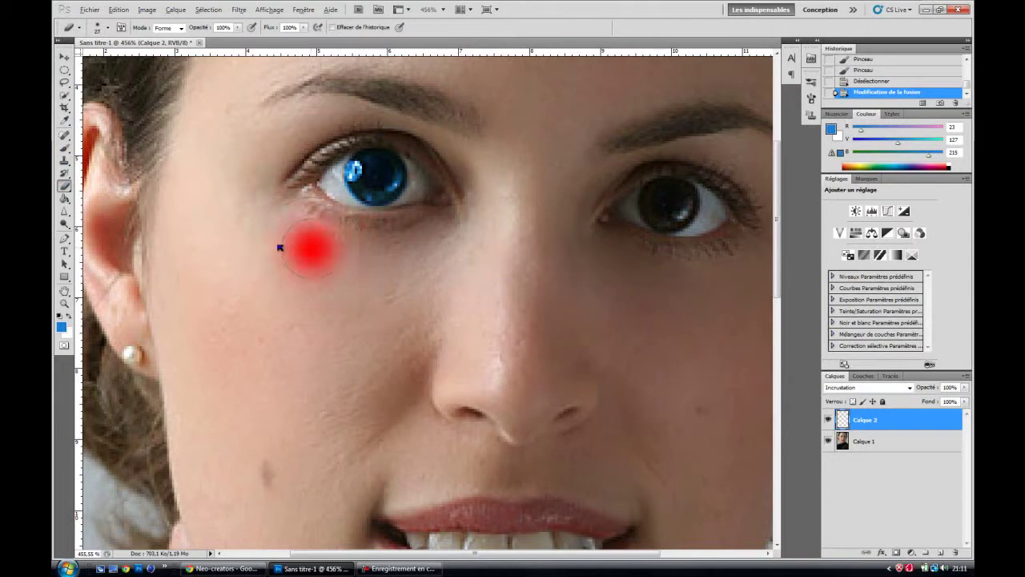
drag(325, 215, 392, 238)
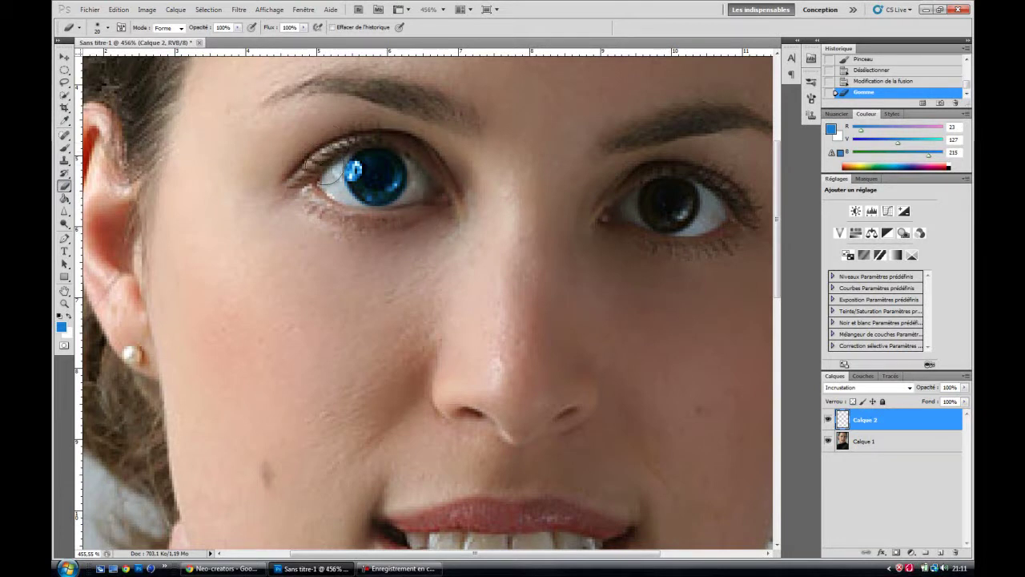
drag(319, 190, 356, 171)
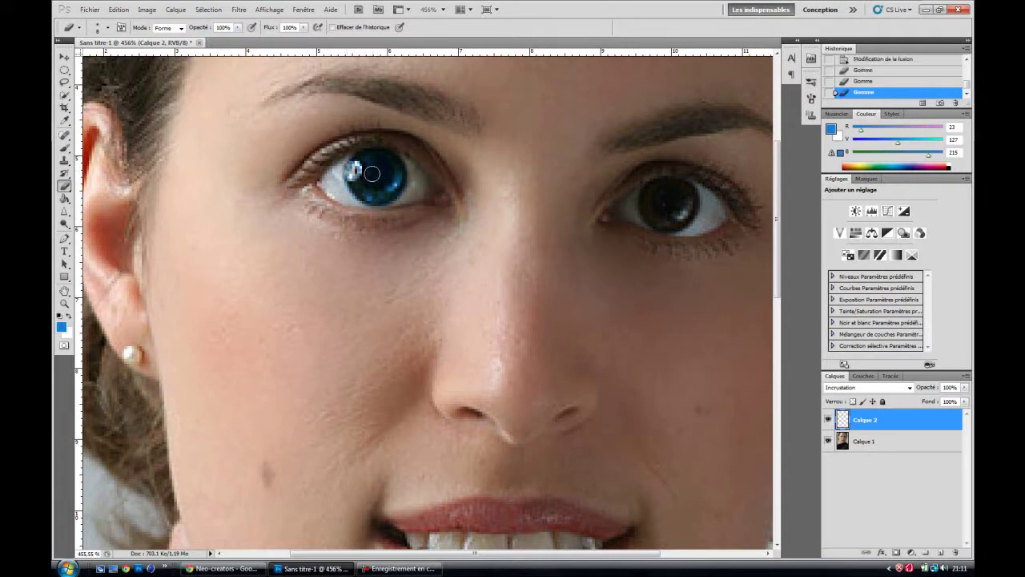
drag(373, 179, 371, 172)
click(64, 69)
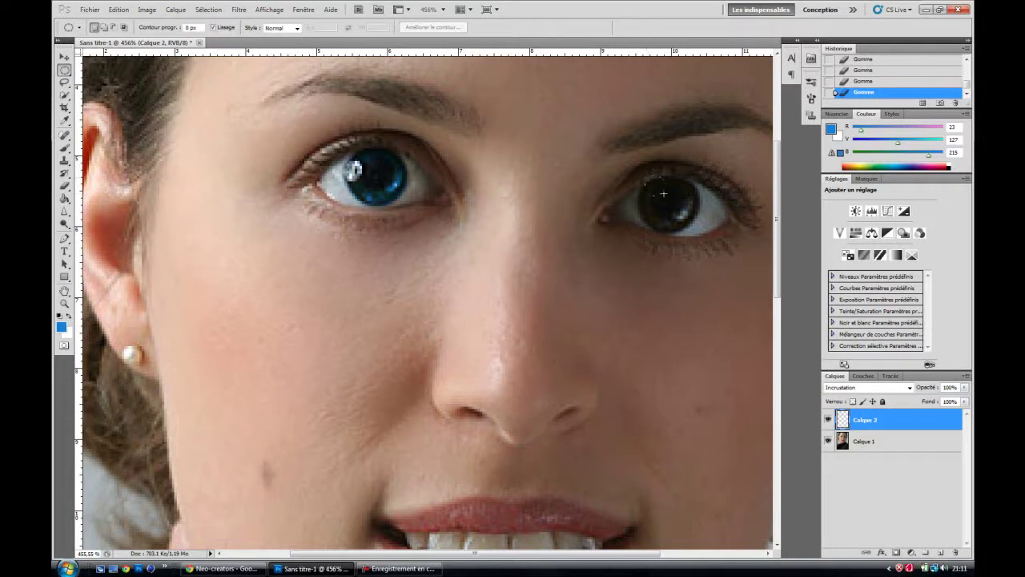
Draw an elliptical selection on the right iris and transform it to cover the iris
drag(699, 232, 681, 223)
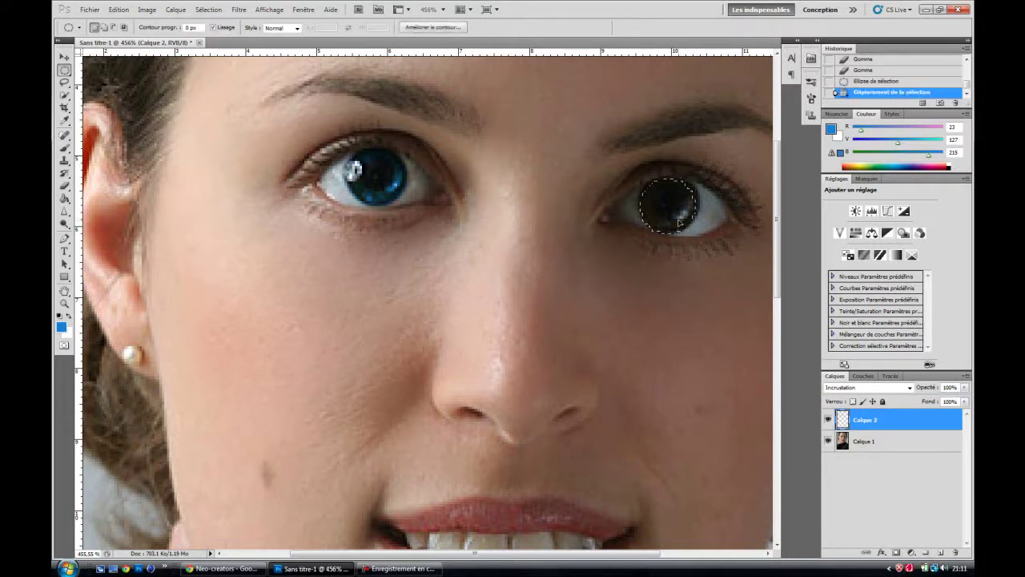
click(208, 9)
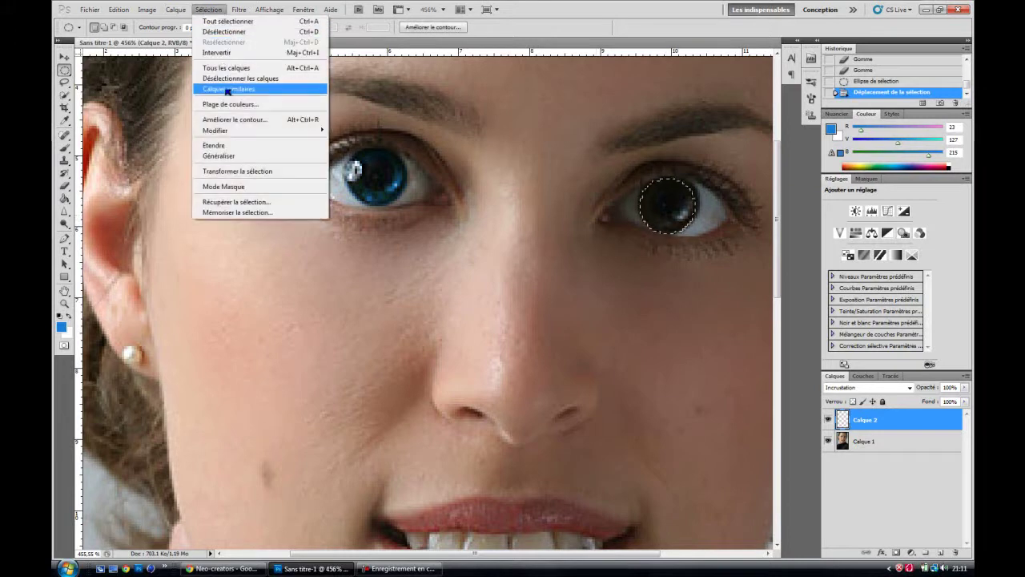
click(237, 171)
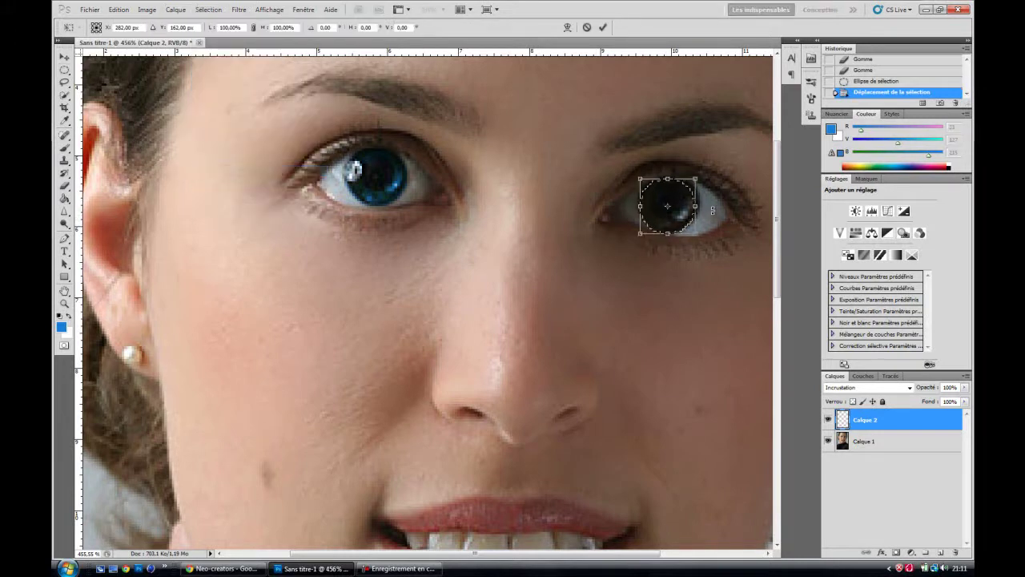
drag(699, 208, 697, 204)
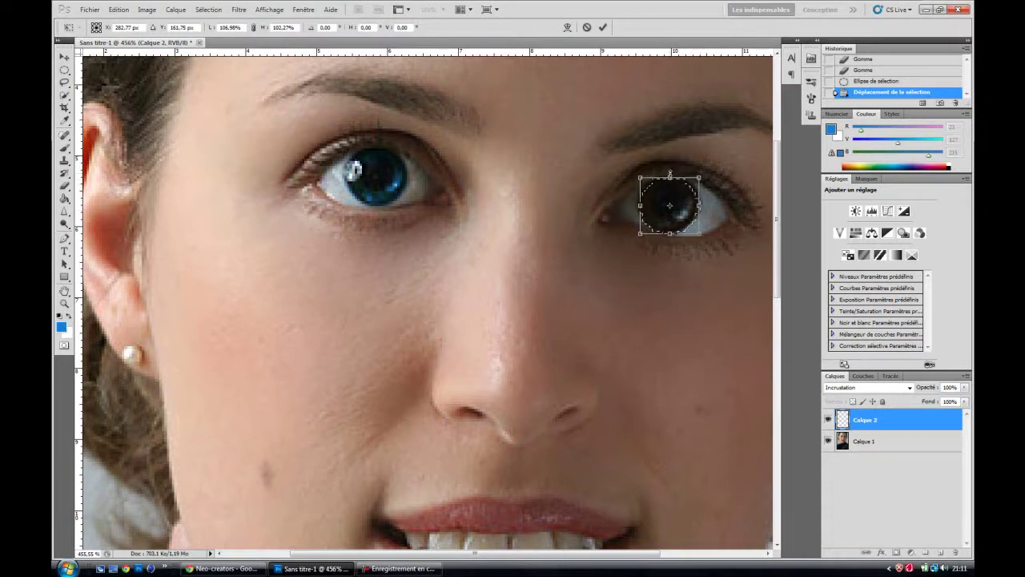
drag(674, 169, 673, 175)
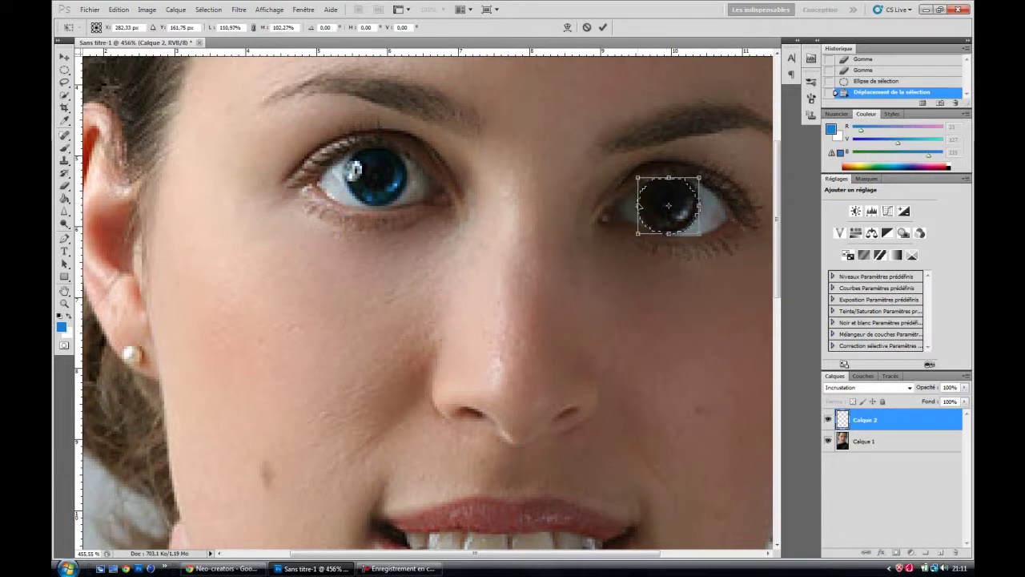
key(Return)
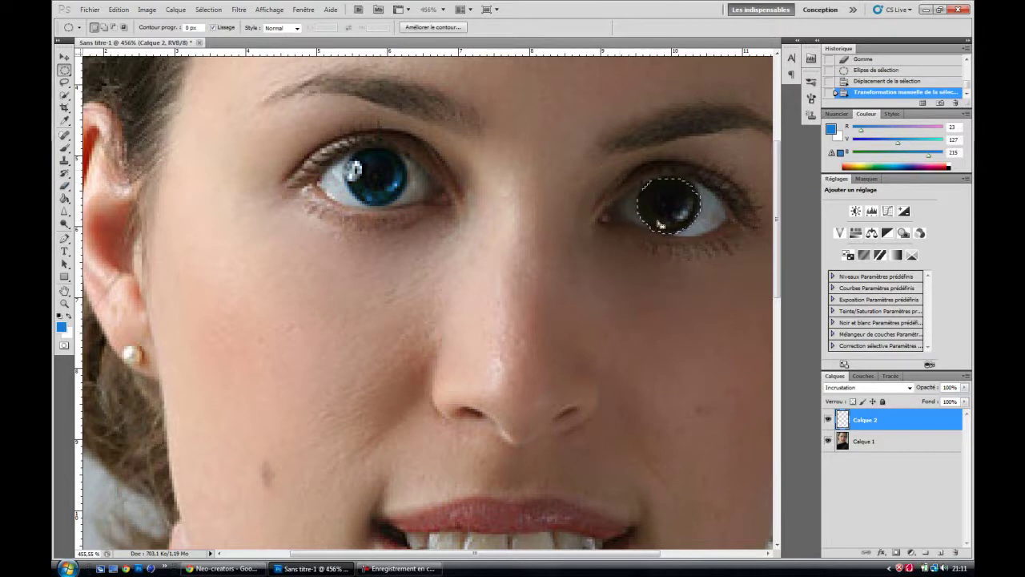
Paint the selected right iris blue, deselect, and dab extra blue onto it
click(64, 148)
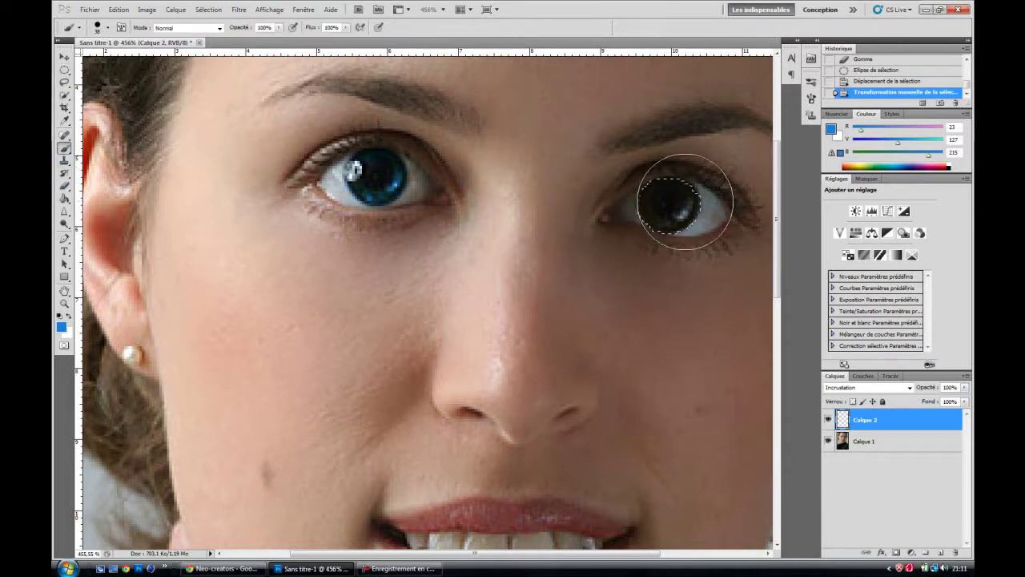
drag(669, 202, 673, 207)
drag(673, 207, 677, 208)
key(ctrl+d)
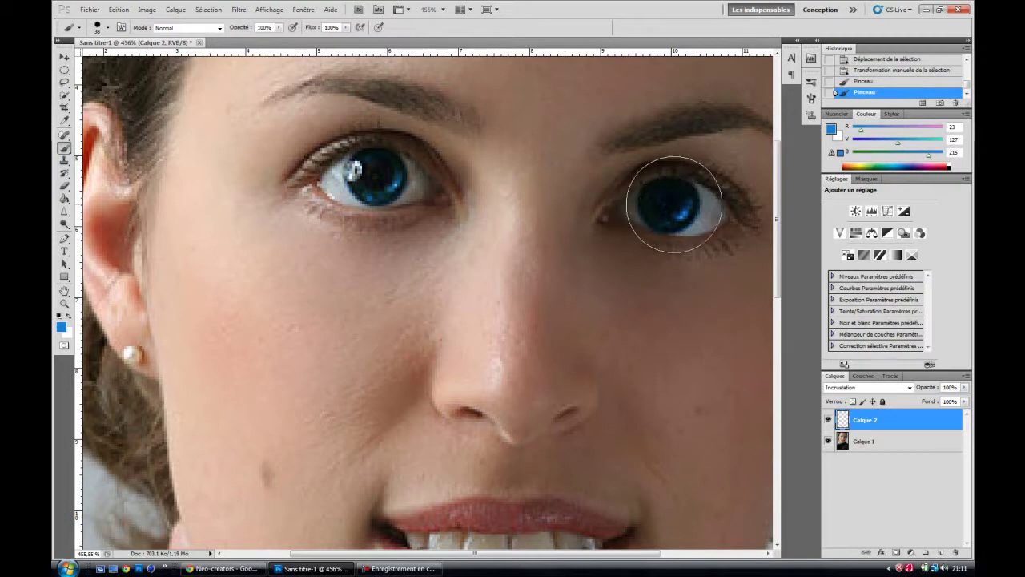
click(683, 206)
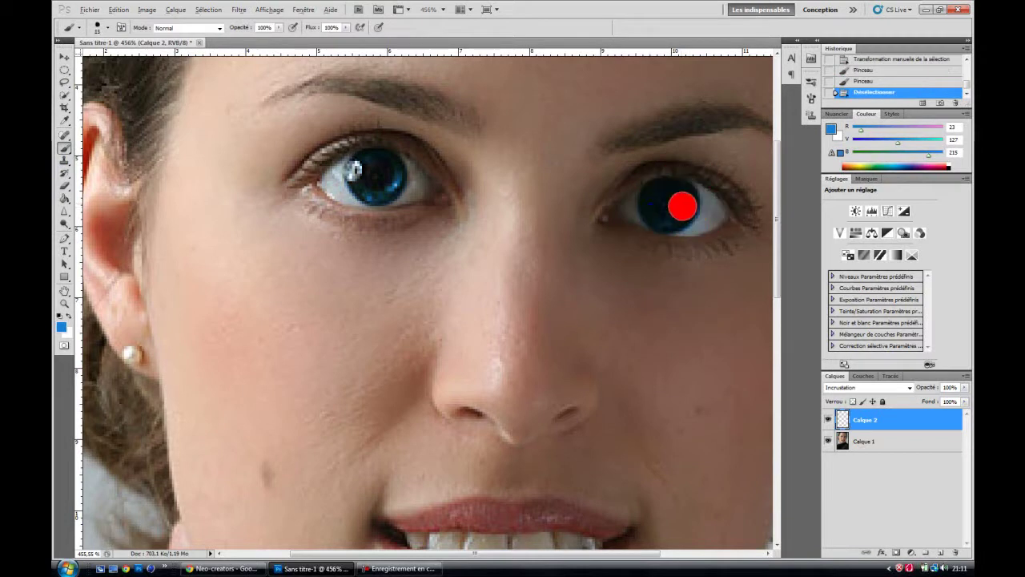
click(682, 195)
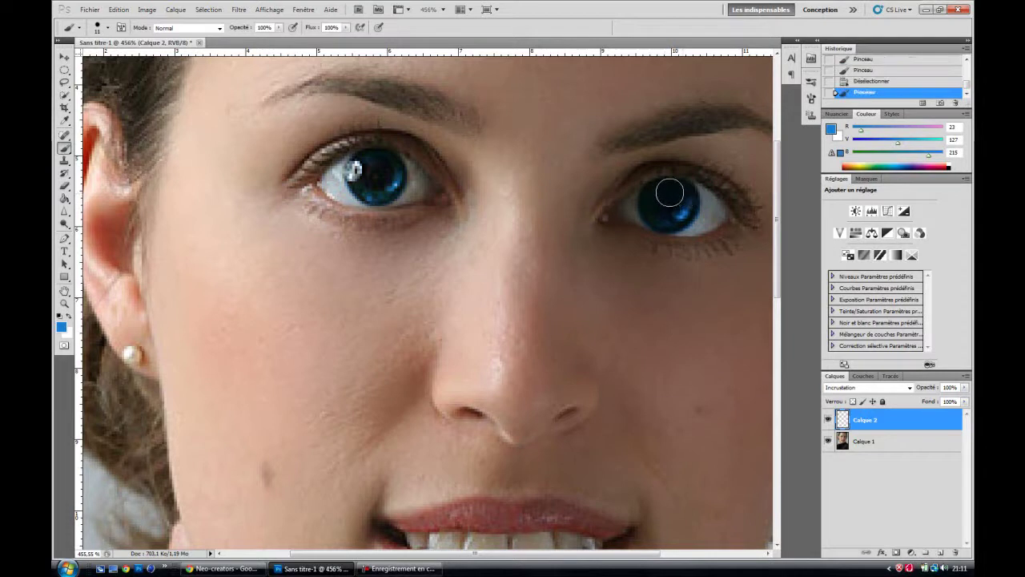
click(684, 195)
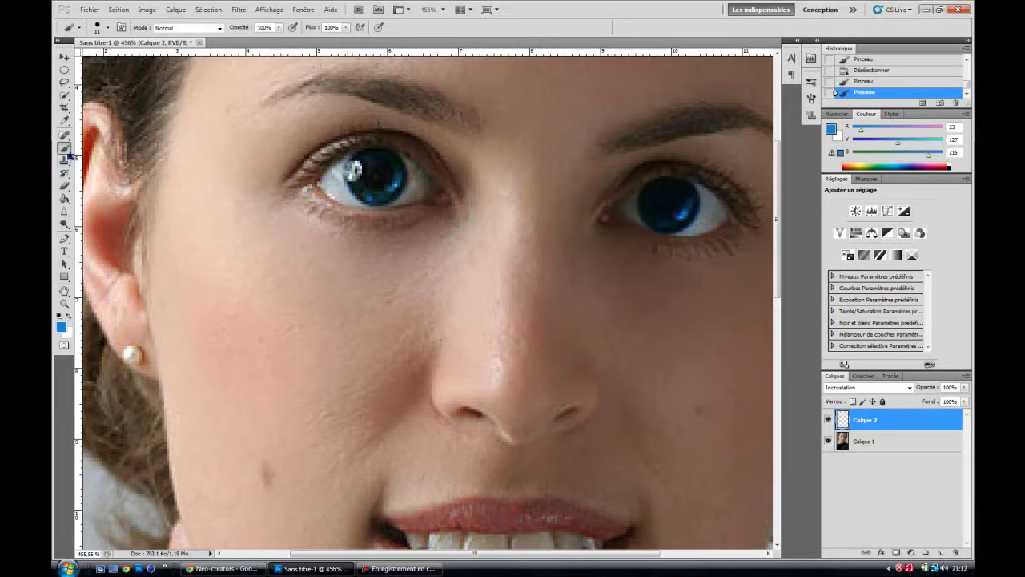
Erase stray blue around the right iris, restore its catchlight, and zoom out to the face
click(64, 186)
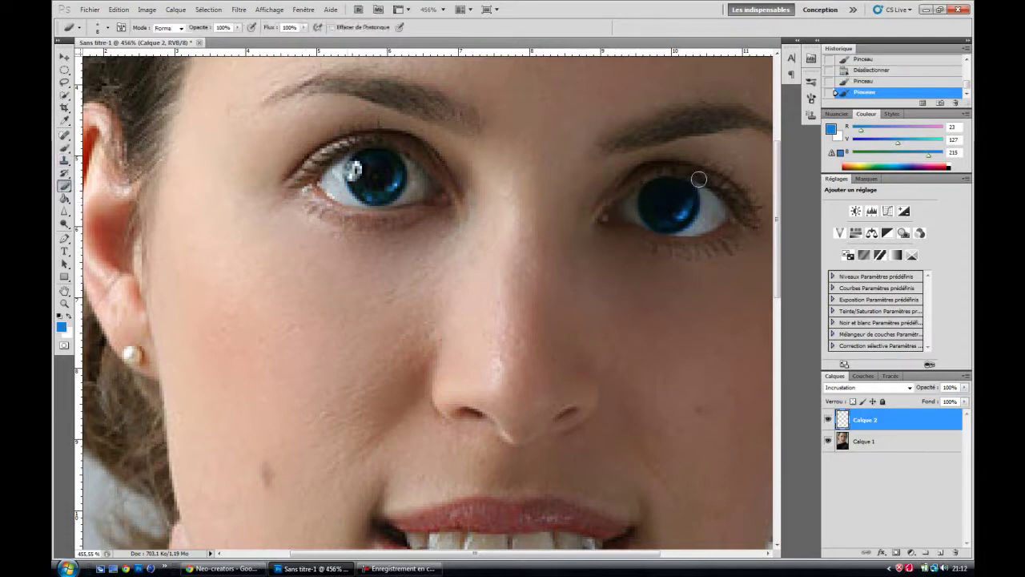
mouse_move(705, 185)
mouse_down()
mouse_move(697, 231)
mouse_move(675, 242)
mouse_move(632, 202)
mouse_up()
drag(633, 202, 680, 245)
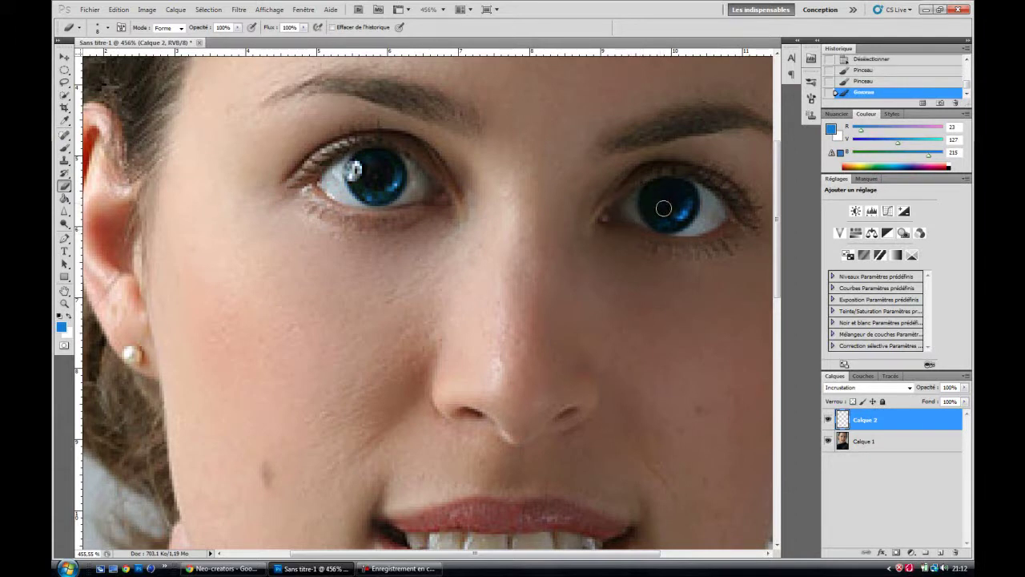
drag(667, 196, 677, 206)
click(683, 209)
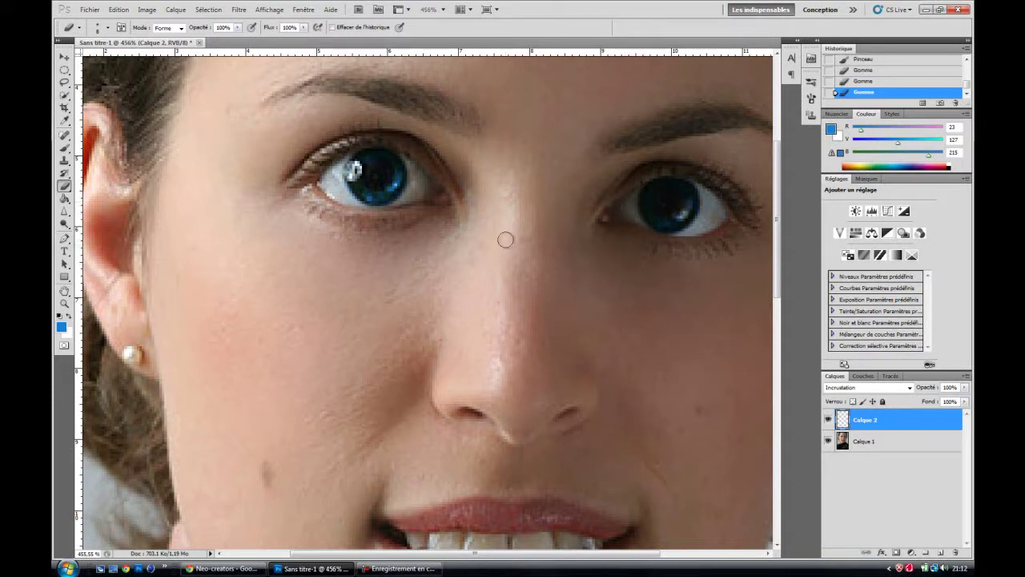
key(z)
drag(563, 229, 503, 234)
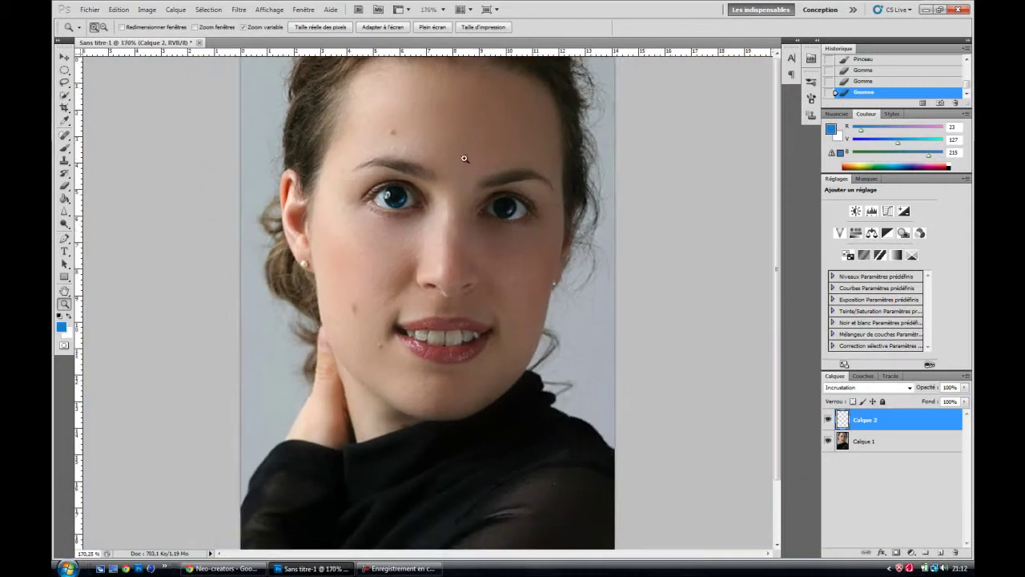
click(215, 9)
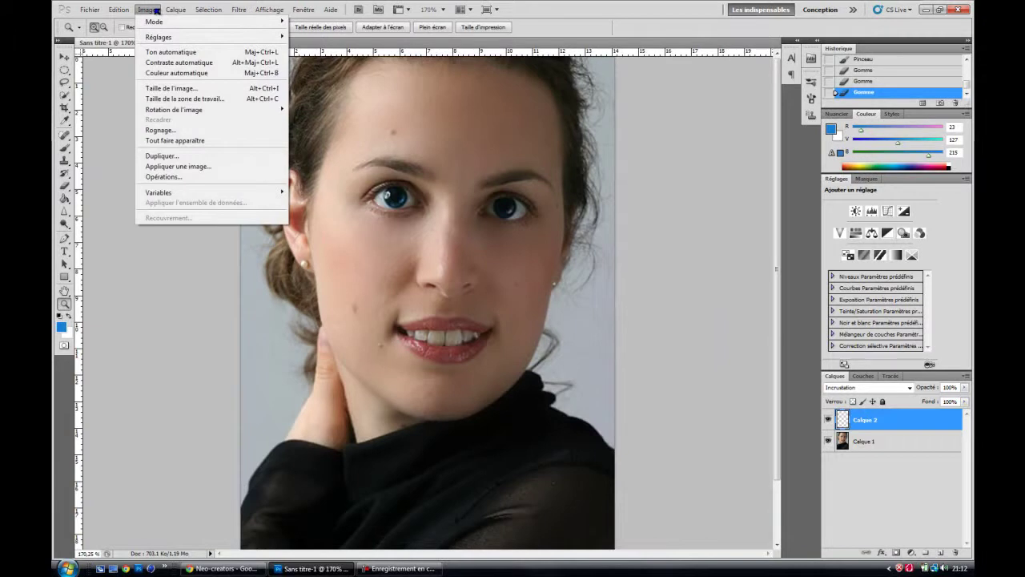
mouse_move(159, 36)
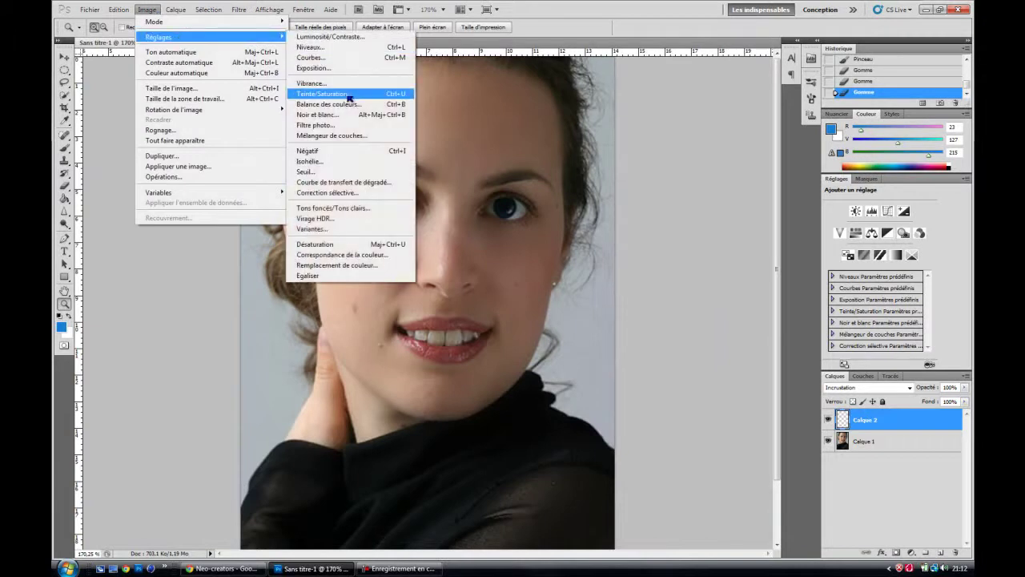
Shift the blue iris hue slightly with a Teinte/Saturation adjustment on Calque 2
click(349, 94)
drag(475, 128, 473, 239)
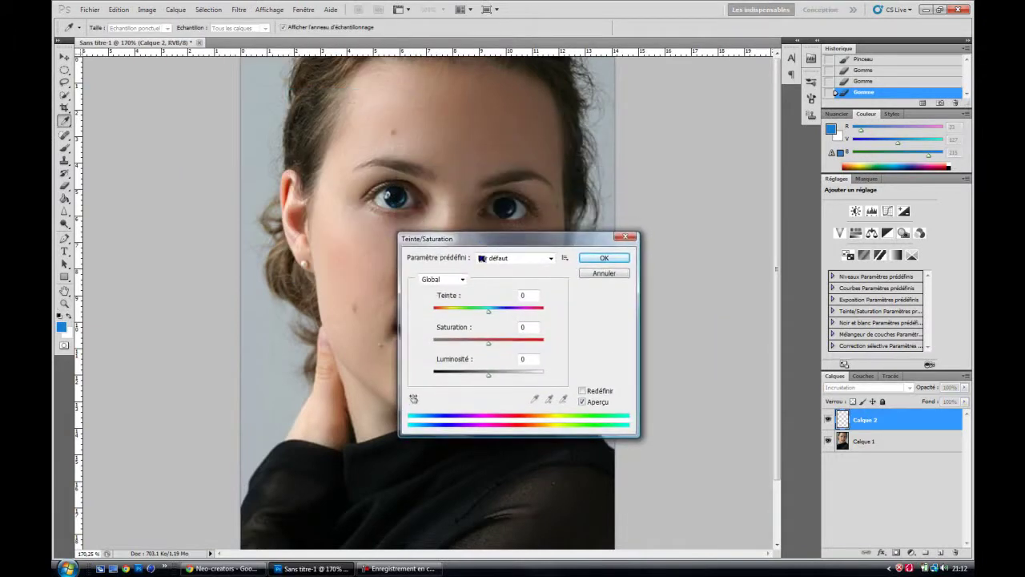
mouse_move(488, 311)
mouse_down()
mouse_move(481, 315)
mouse_move(495, 346)
mouse_move(486, 345)
mouse_move(487, 315)
mouse_move(484, 344)
mouse_up()
click(602, 259)
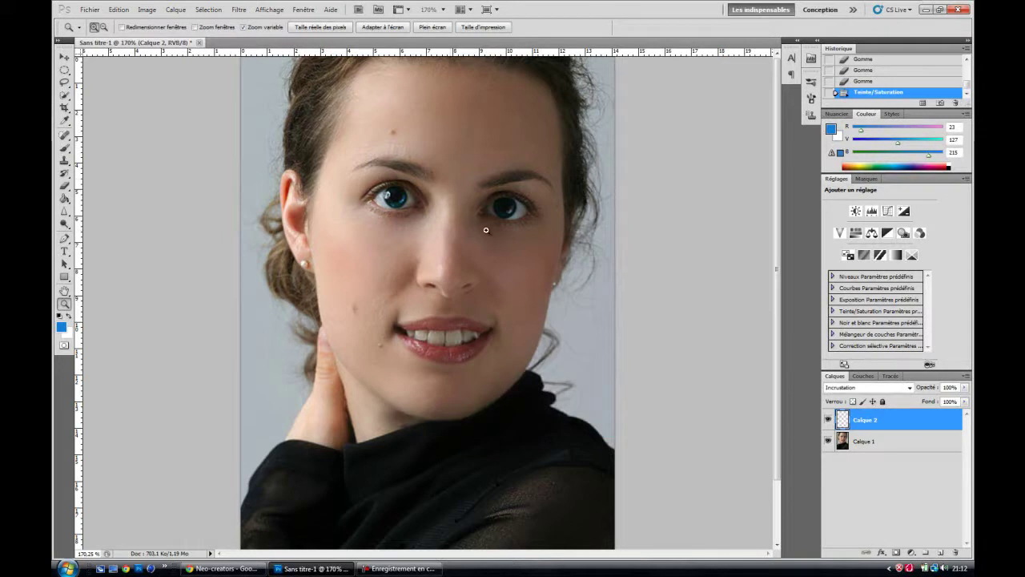
Undo an accidental layer deletion and add a new empty layer, Calque 3
scroll(931, 76, up, 2)
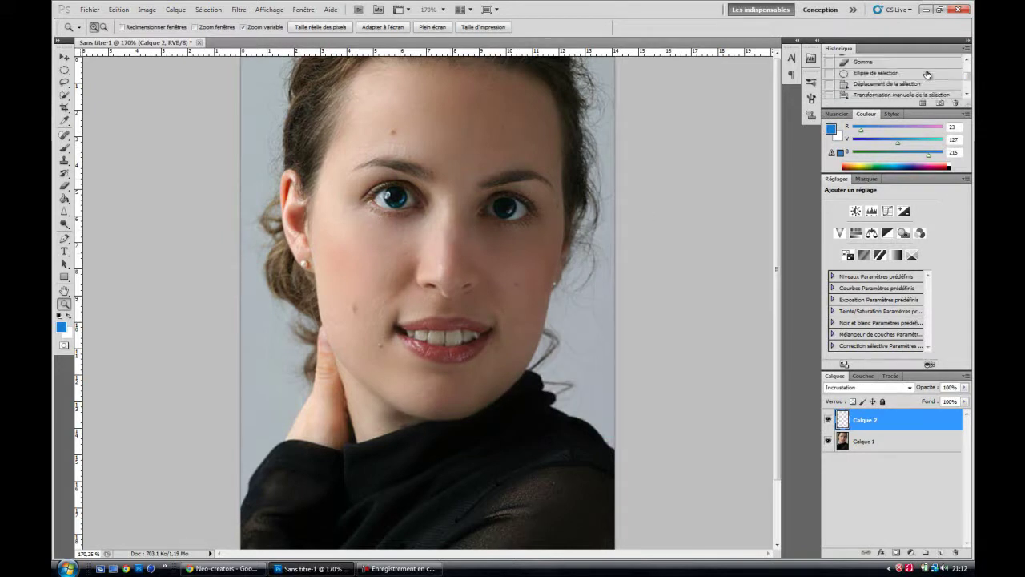
mouse_move(923, 437)
mouse_down()
mouse_move(962, 483)
mouse_move(956, 552)
mouse_up()
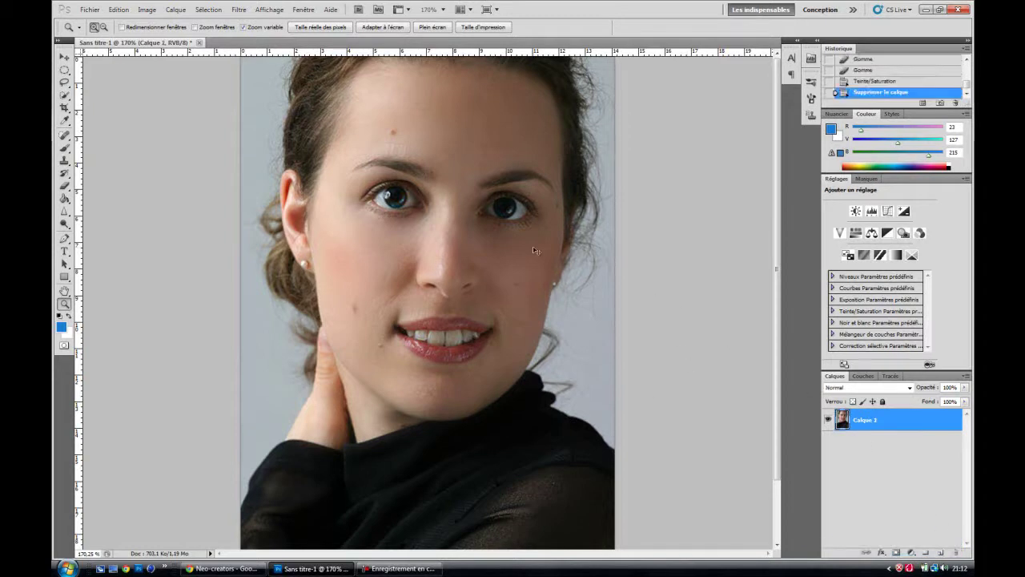
key(ctrl+z)
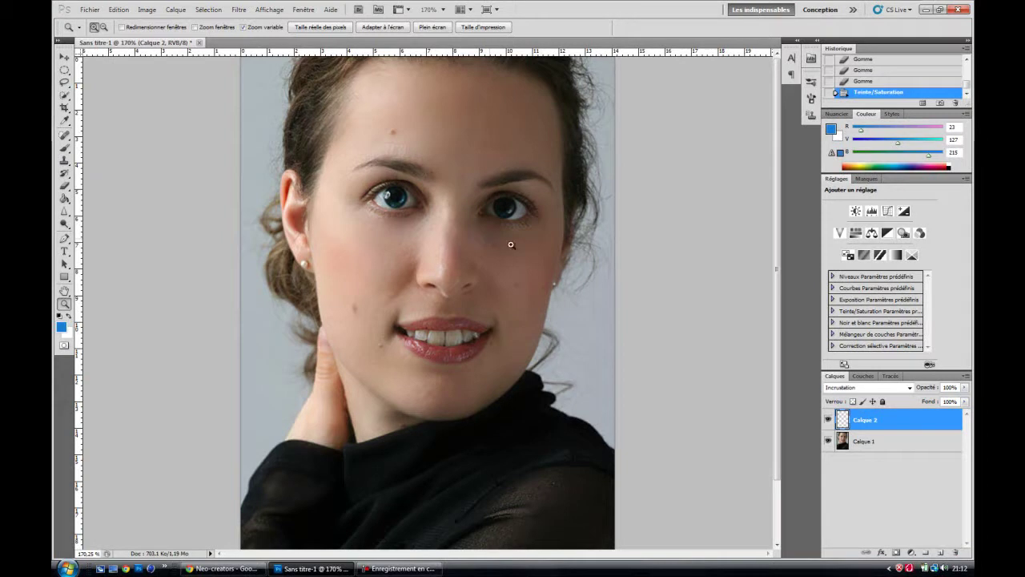
key(v)
key(ctrl+shift+n)
key(Return)
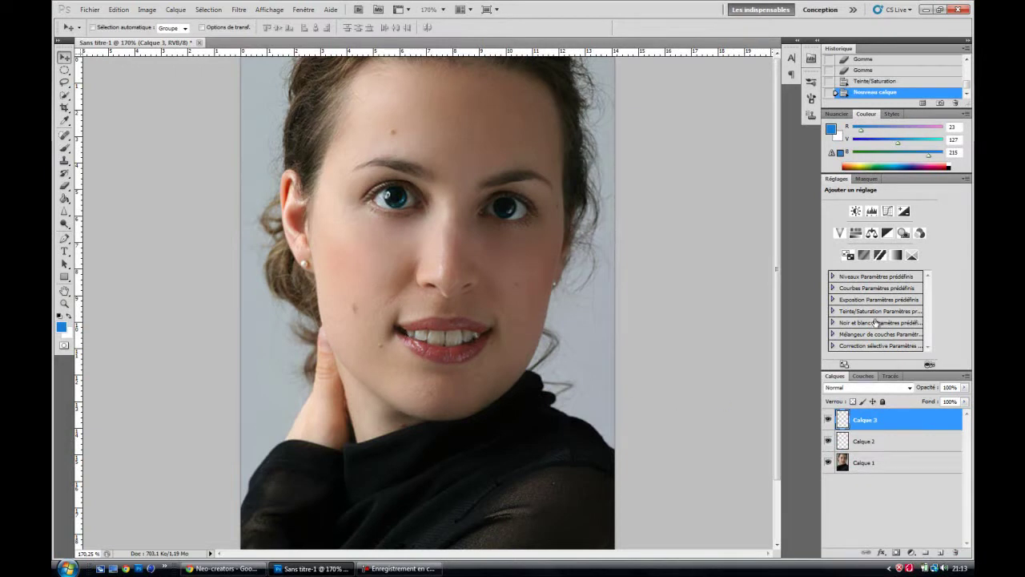
Set Calque 3 to Incrustation blending and make the foreground colour red c52929
click(874, 387)
click(871, 238)
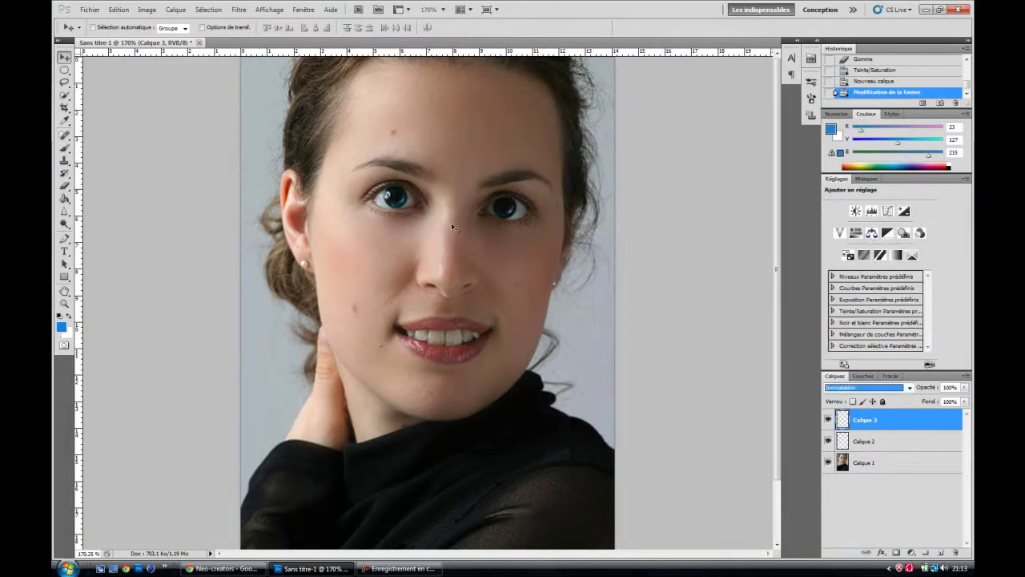
key(i)
click(63, 328)
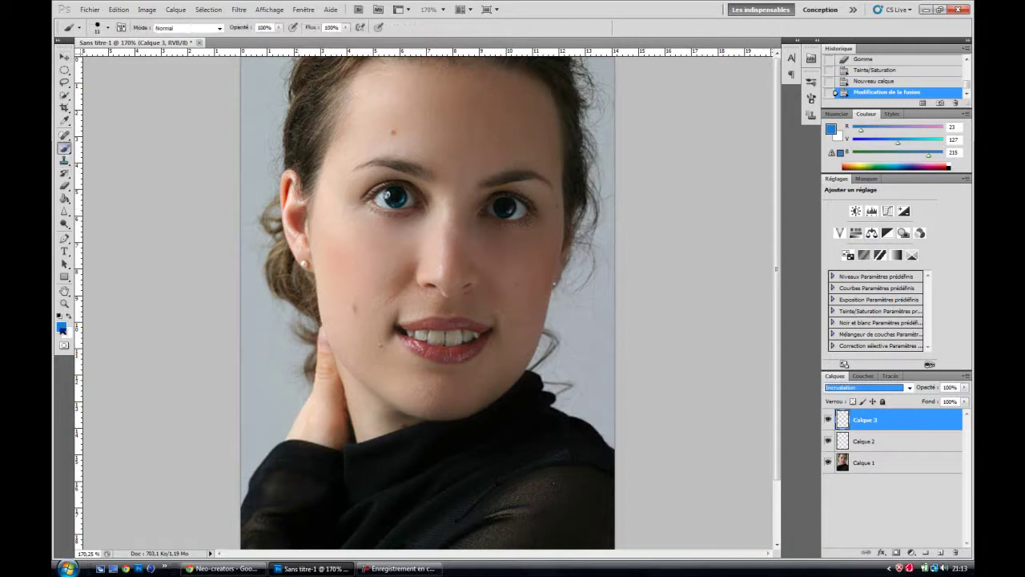
click(521, 373)
click(489, 402)
drag(489, 402, 478, 403)
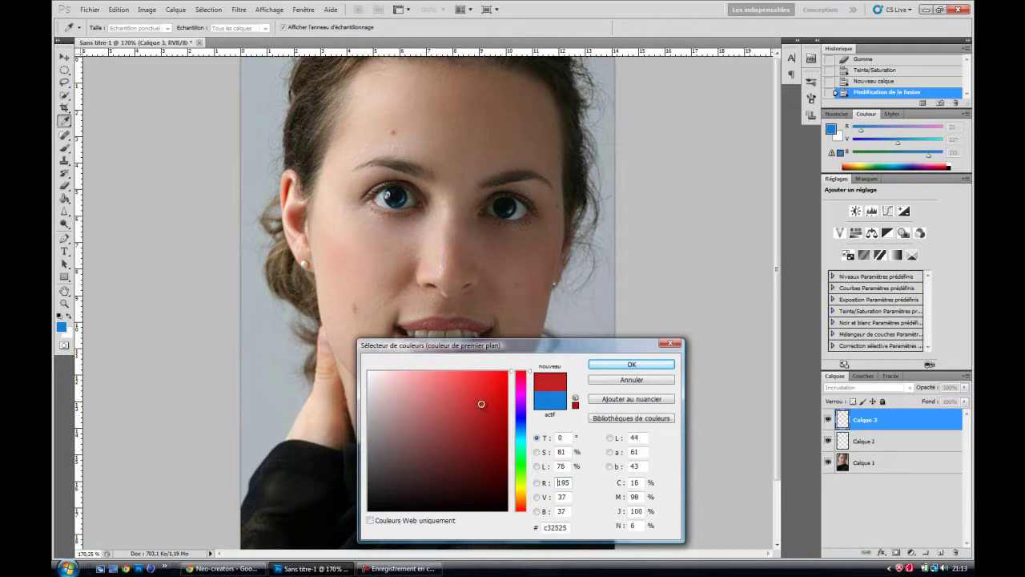
click(632, 365)
key(b)
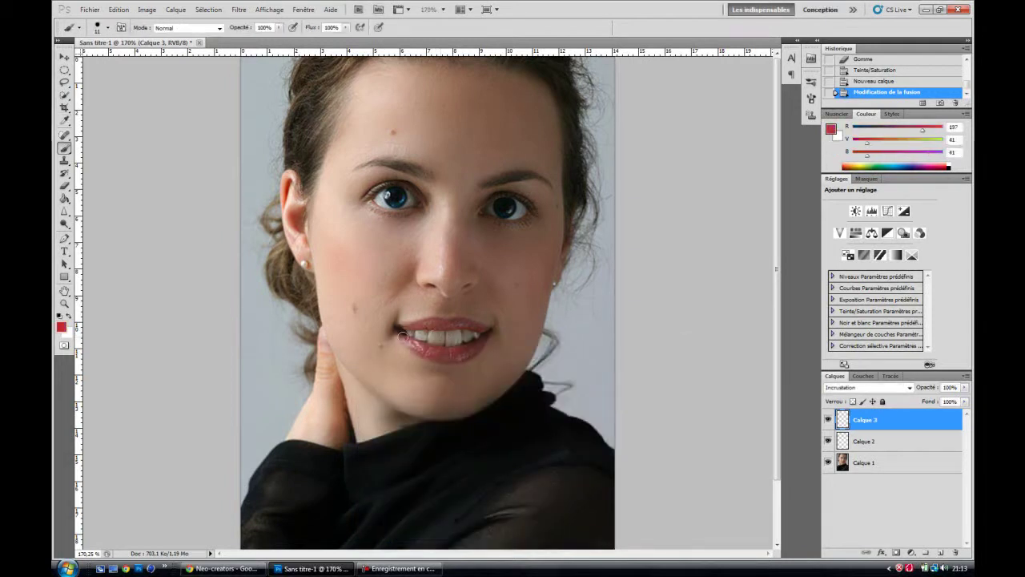
Paint red c52929 across the lower and upper lips on Calque 3
mouse_move(402, 336)
mouse_down()
mouse_move(468, 356)
mouse_move(454, 349)
mouse_up()
mouse_move(454, 349)
mouse_down()
mouse_move(404, 342)
mouse_move(482, 330)
mouse_move(457, 322)
mouse_up()
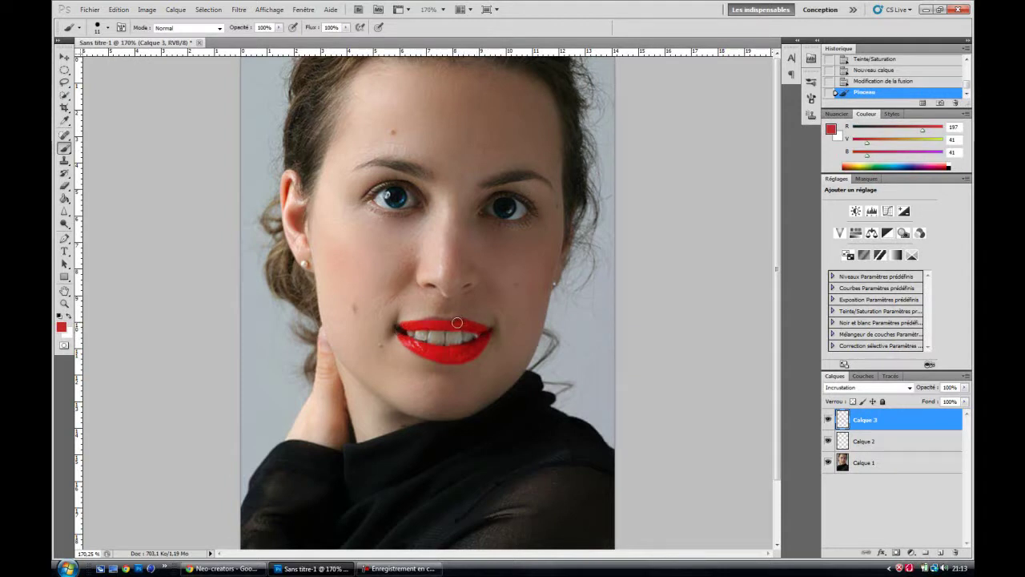
drag(456, 322, 406, 327)
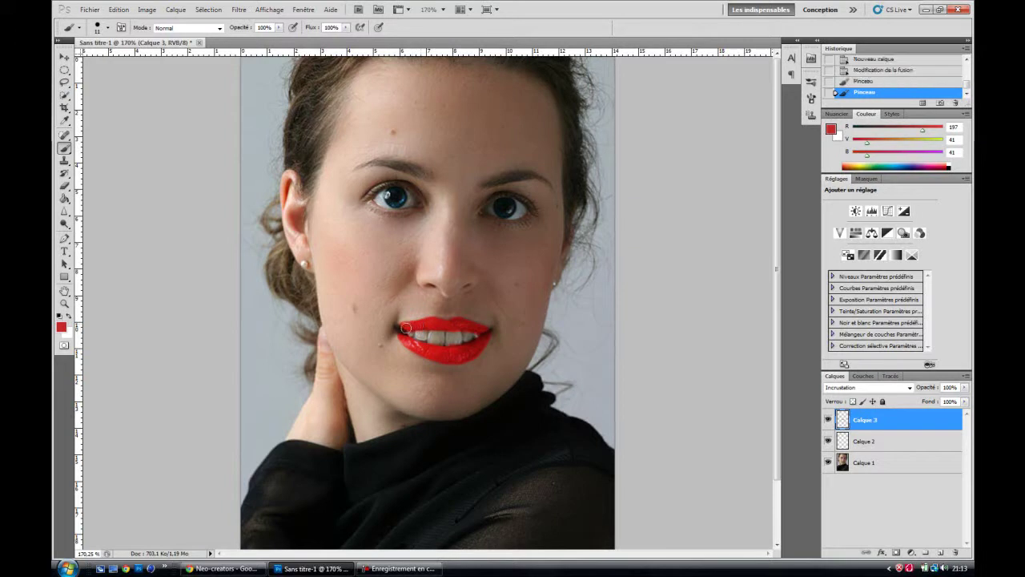
key(e)
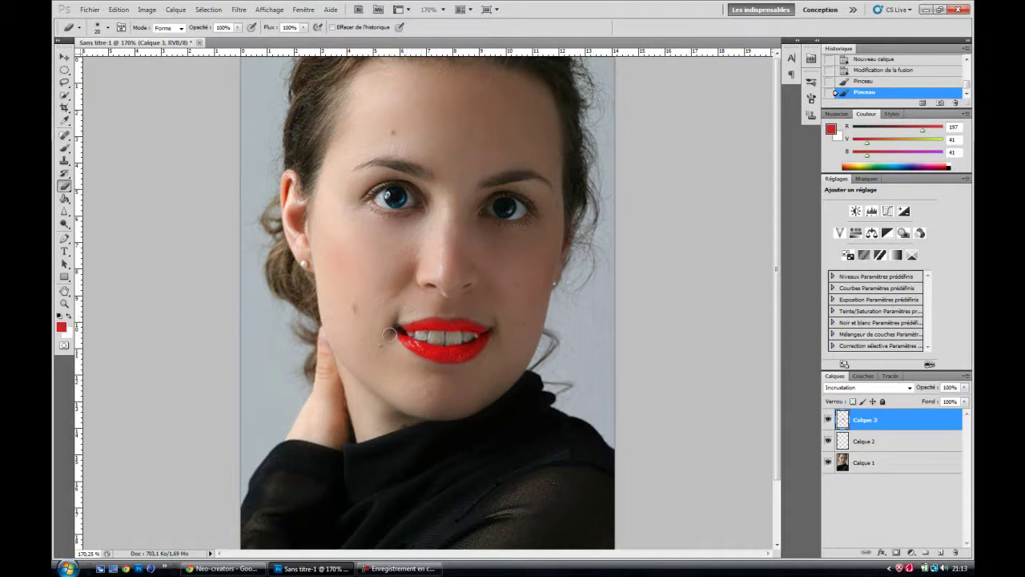
Erase red overspill at the lip edge, resize the brush and touch up the left lip corner
click(421, 369)
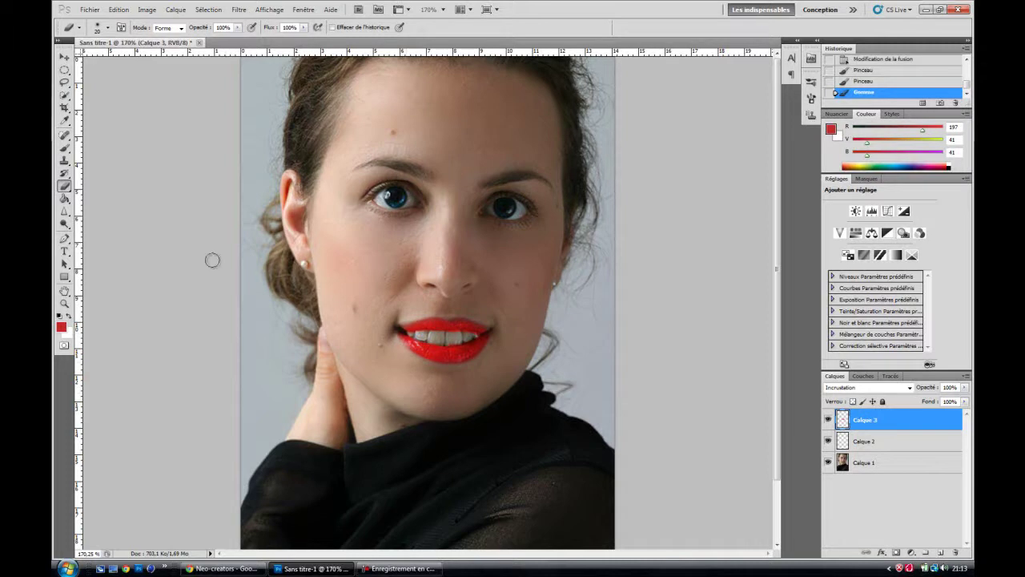
click(65, 147)
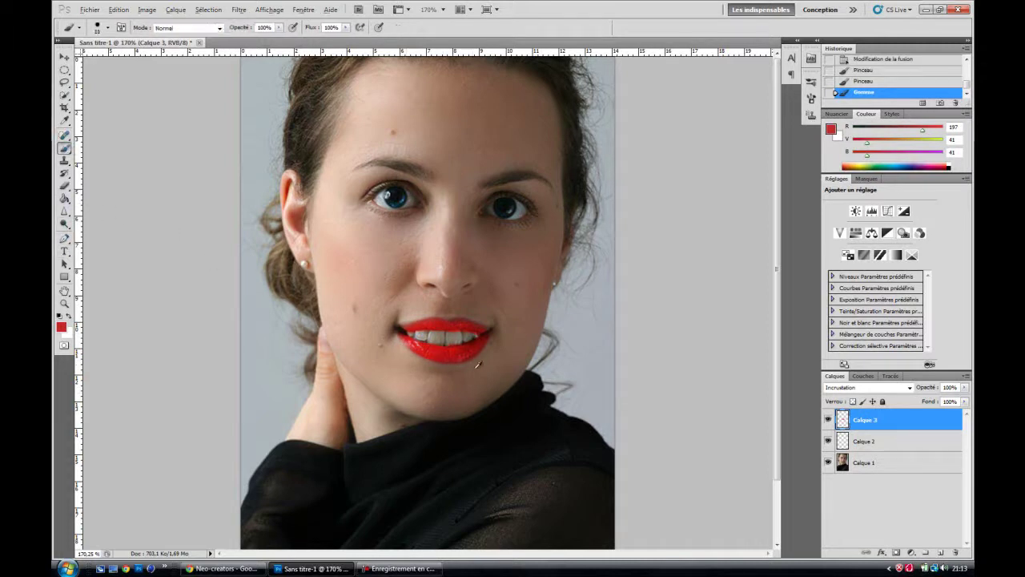
right_click(479, 333)
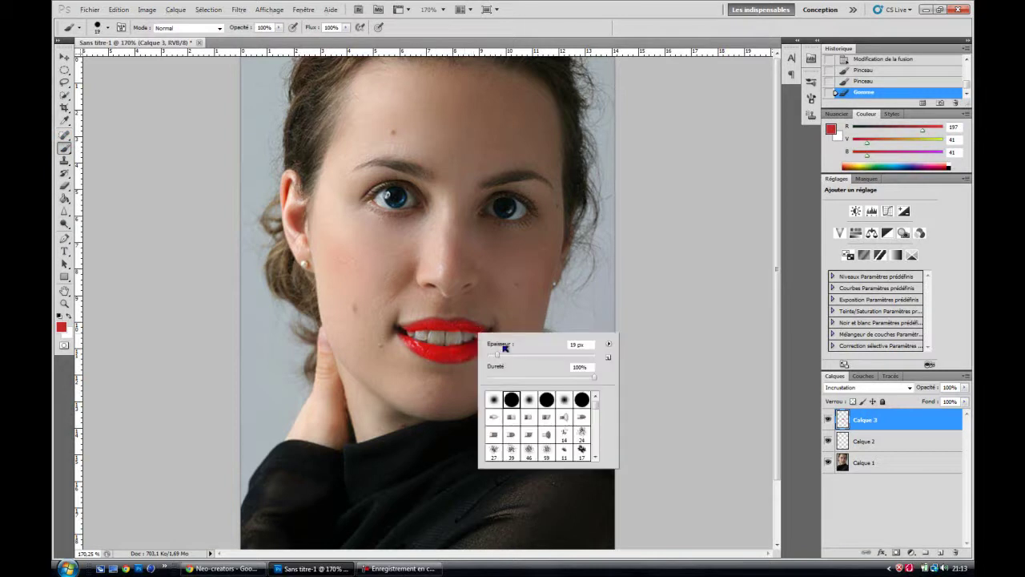
click(442, 346)
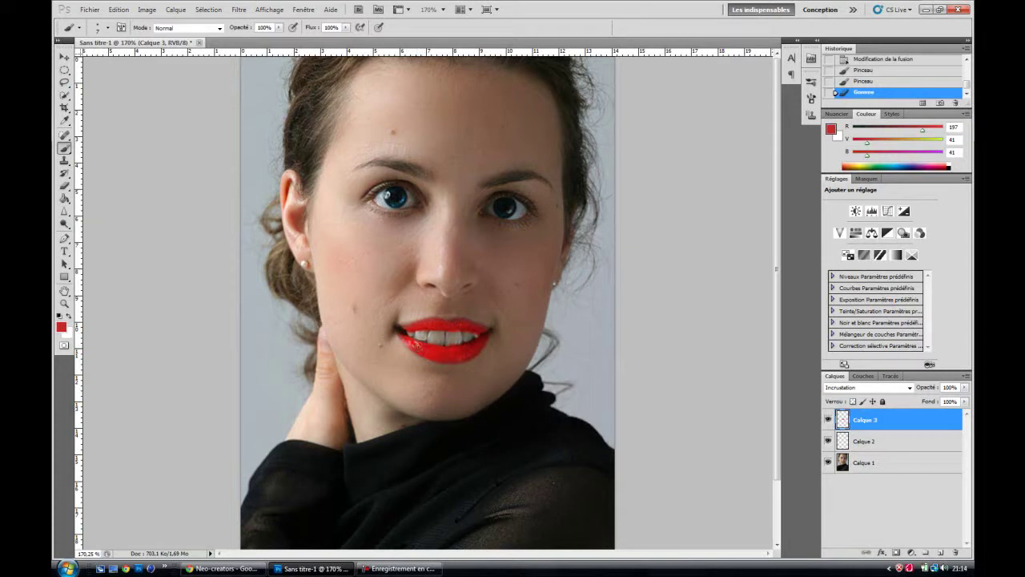
click(400, 331)
Erase stray red from the lower lip edge and lower Calque 3 opacity to 49%
key(e)
drag(401, 356, 462, 352)
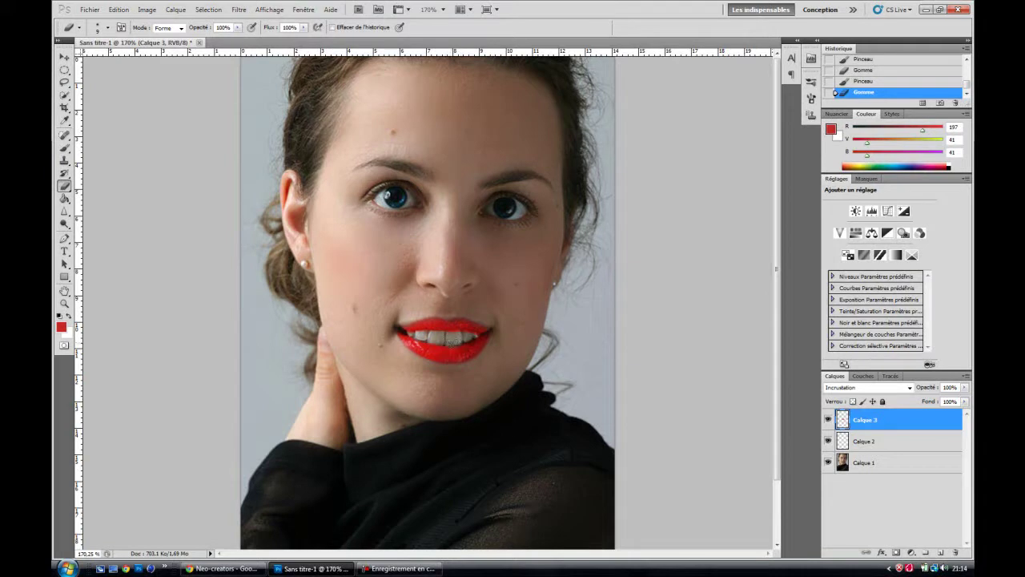
click(459, 350)
click(964, 387)
drag(962, 400, 939, 400)
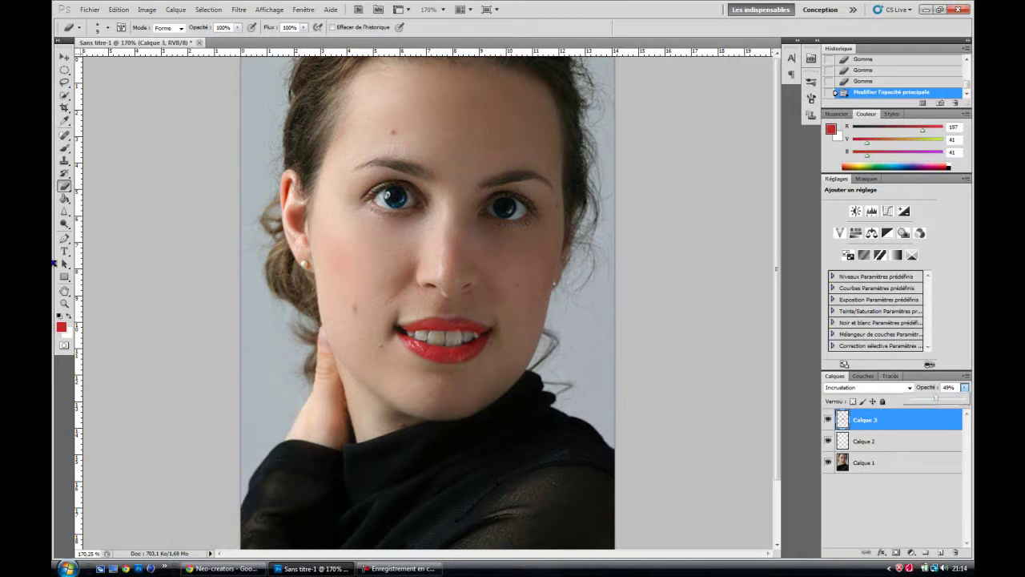
Add small red strokes on the lips and upper-left corner, erasing stray red below the lips
click(65, 149)
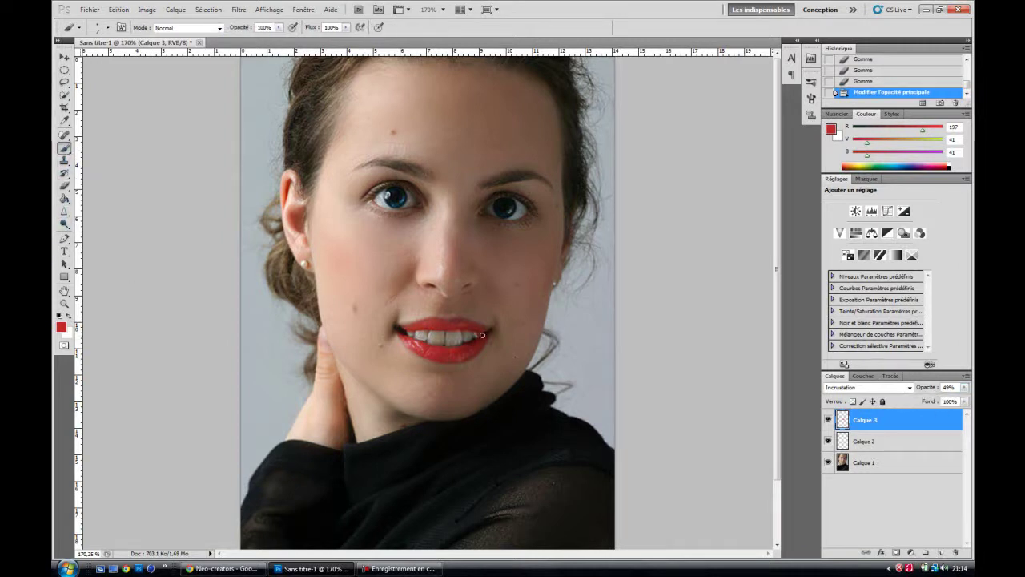
drag(486, 337, 481, 347)
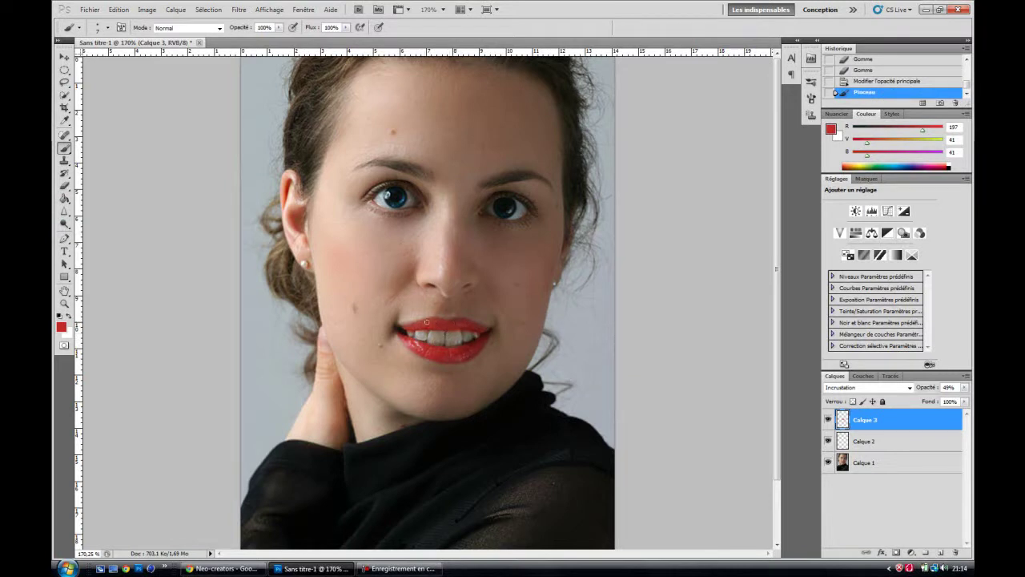
drag(410, 328, 397, 326)
key(e)
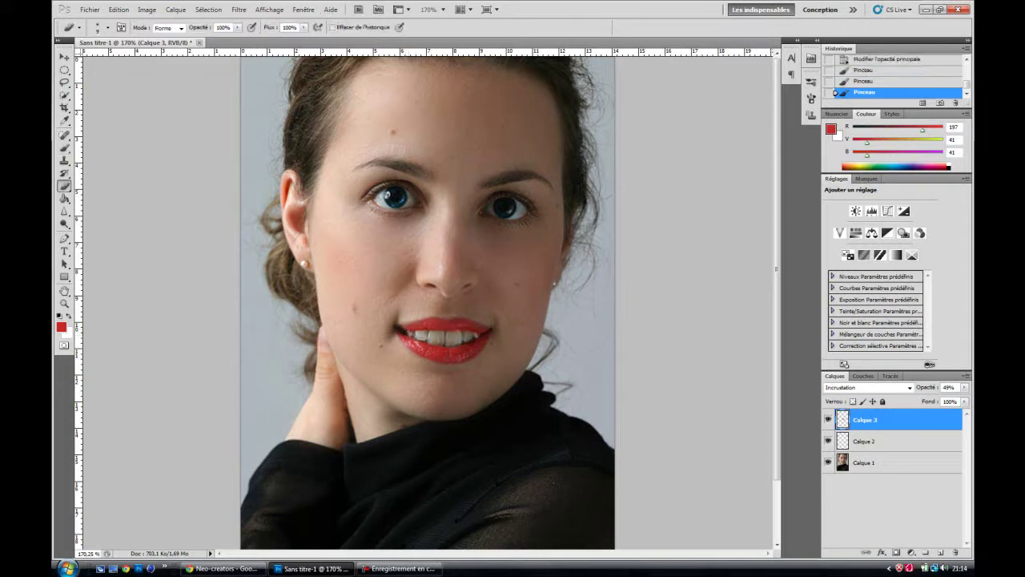
click(437, 352)
click(65, 147)
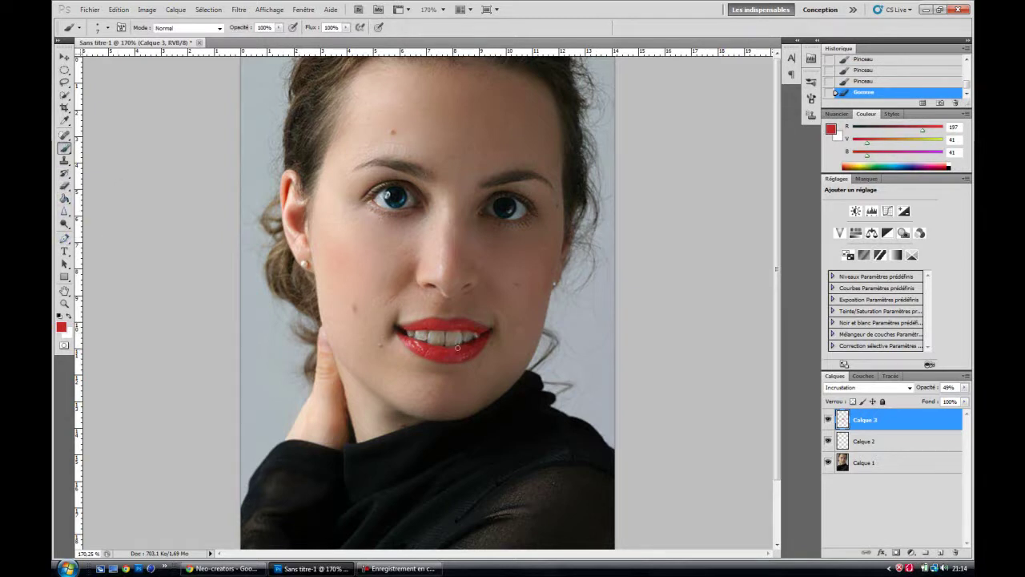
drag(451, 349, 447, 353)
click(438, 267)
Apply a Teinte/Saturation shift of hue -12 and saturation +1, then delete Calque 3
click(146, 9)
mouse_move(158, 37)
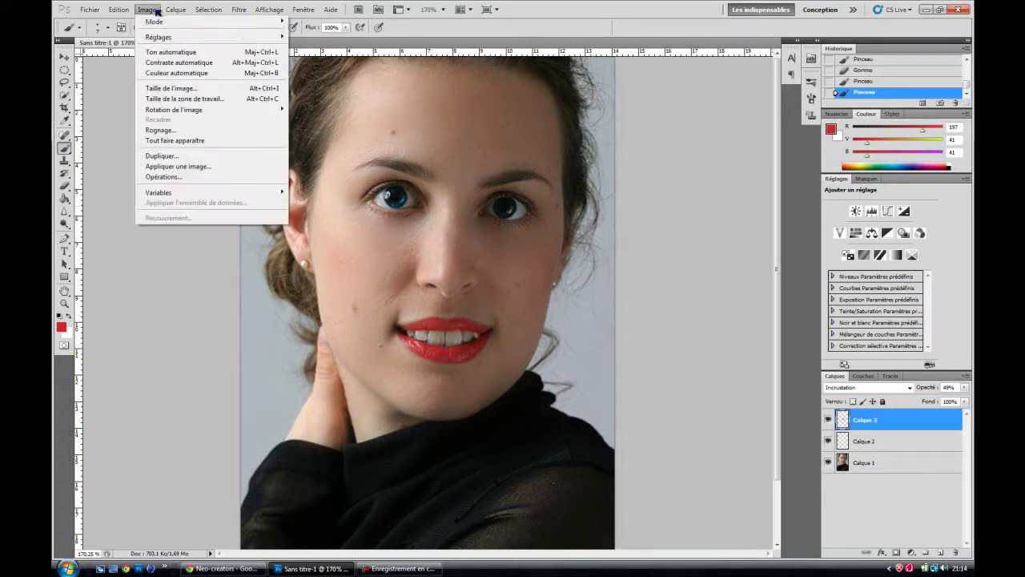
click(353, 94)
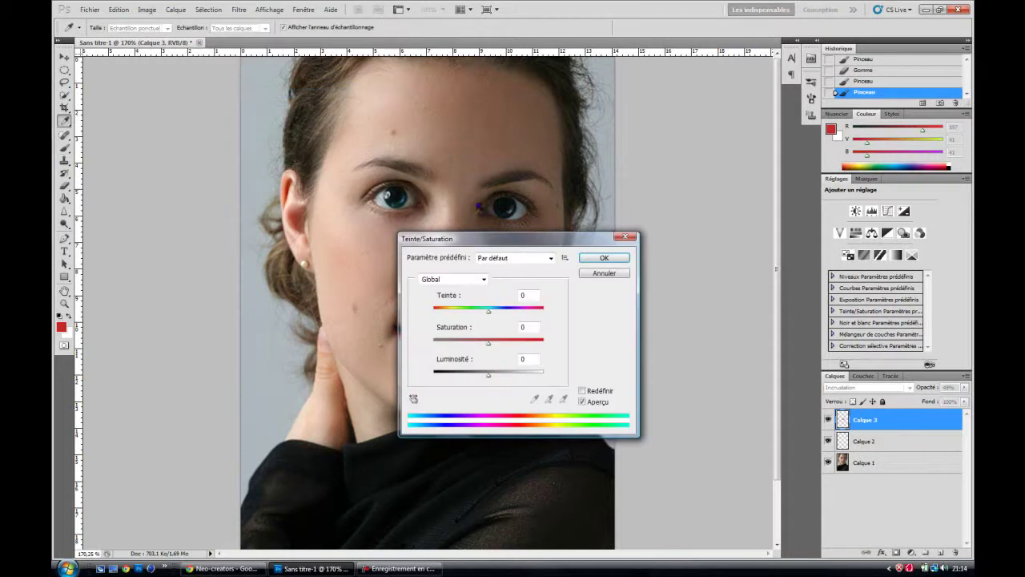
drag(496, 237, 647, 211)
mouse_move(633, 282)
mouse_down()
mouse_move(643, 314)
mouse_move(633, 314)
mouse_up()
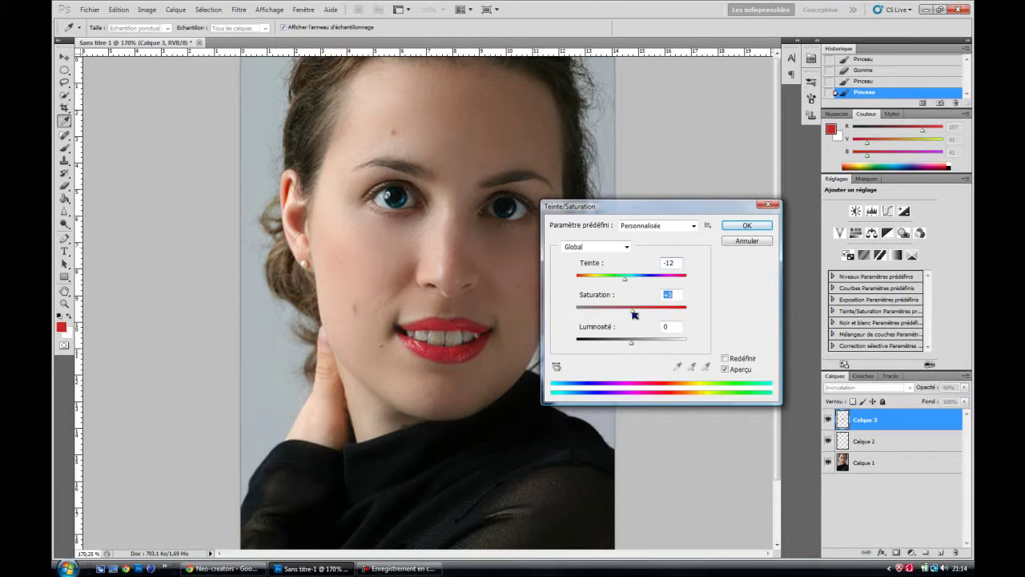
click(743, 226)
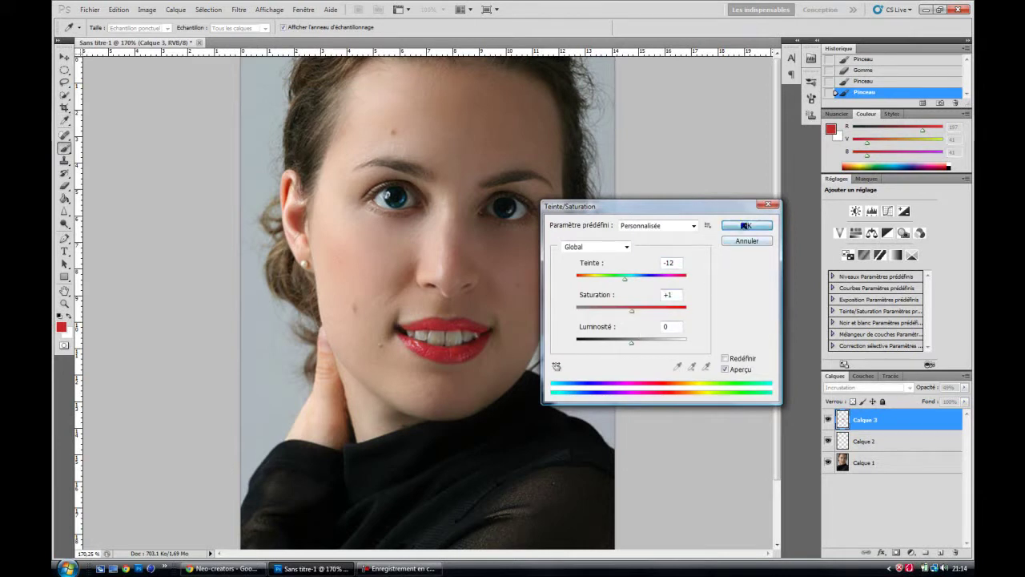
drag(906, 420, 961, 551)
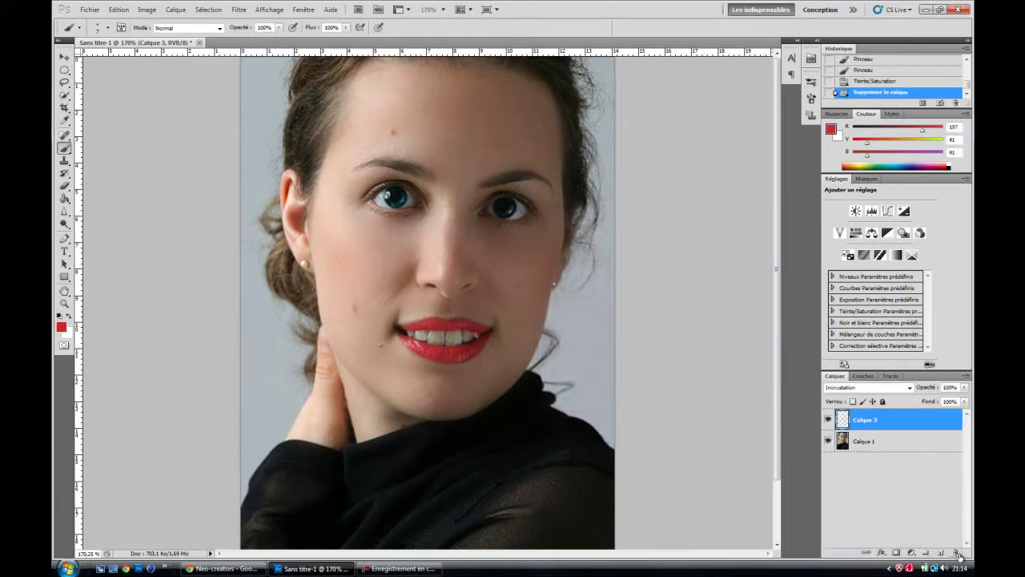
Restore Calque 3, then delete Calque 2 and 3 together and undo to bring them back
key(ctrl+z)
key(ctrl+z)
key(ctrl+z)
key(ctrl+z)
key(ctrl+z)
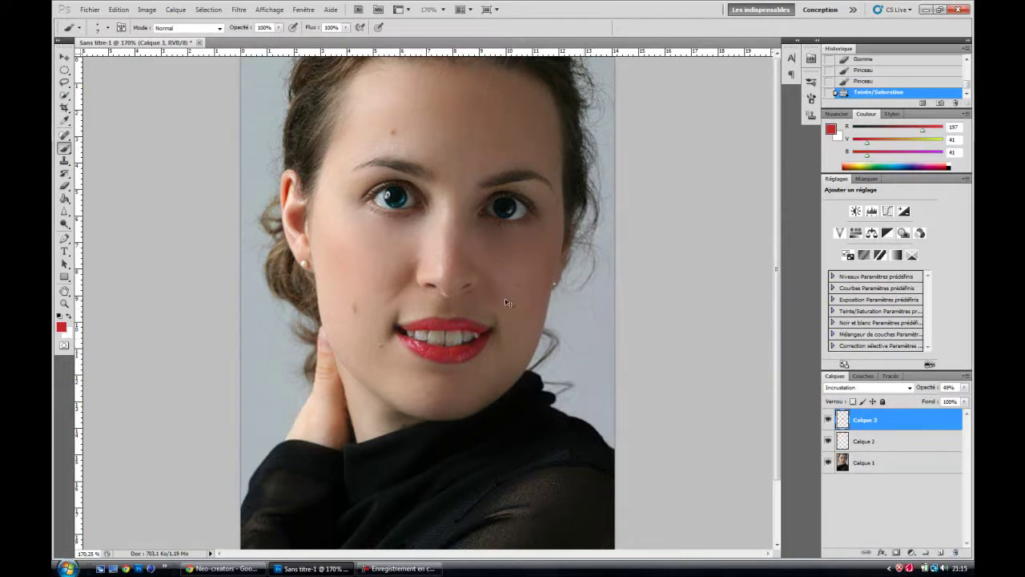
shift+click(897, 448)
drag(934, 449, 955, 553)
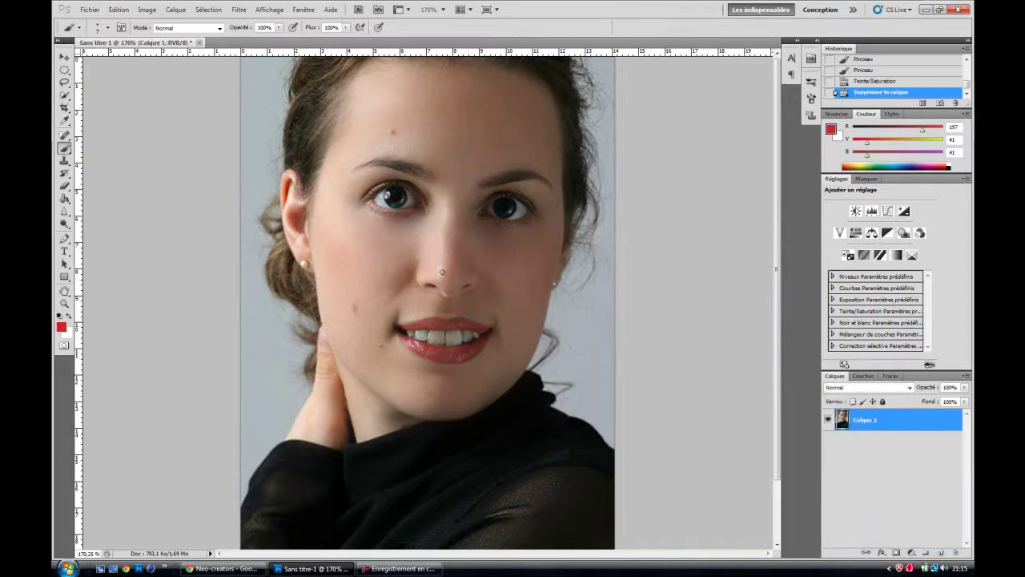
key(v)
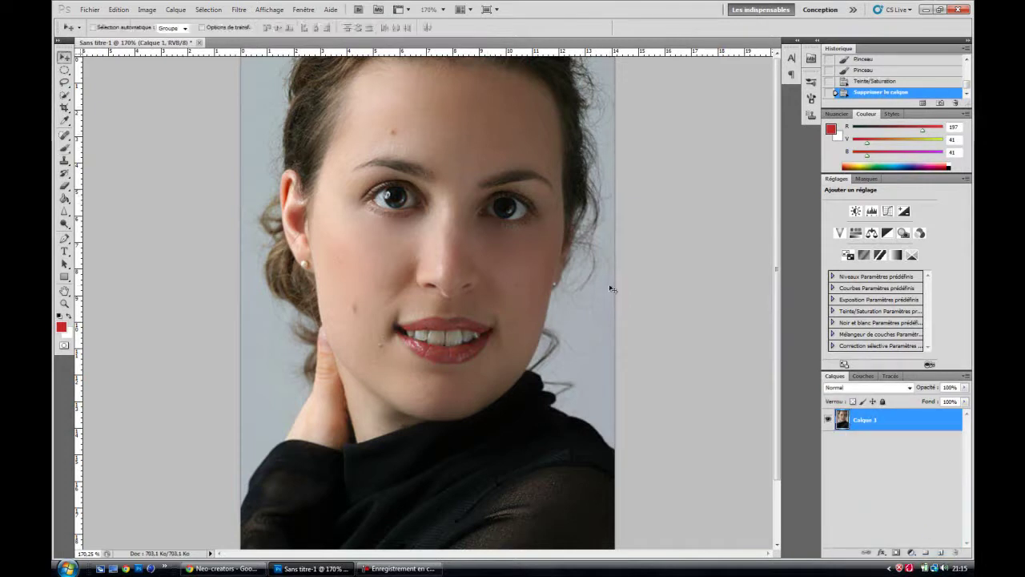
key(ctrl+z)
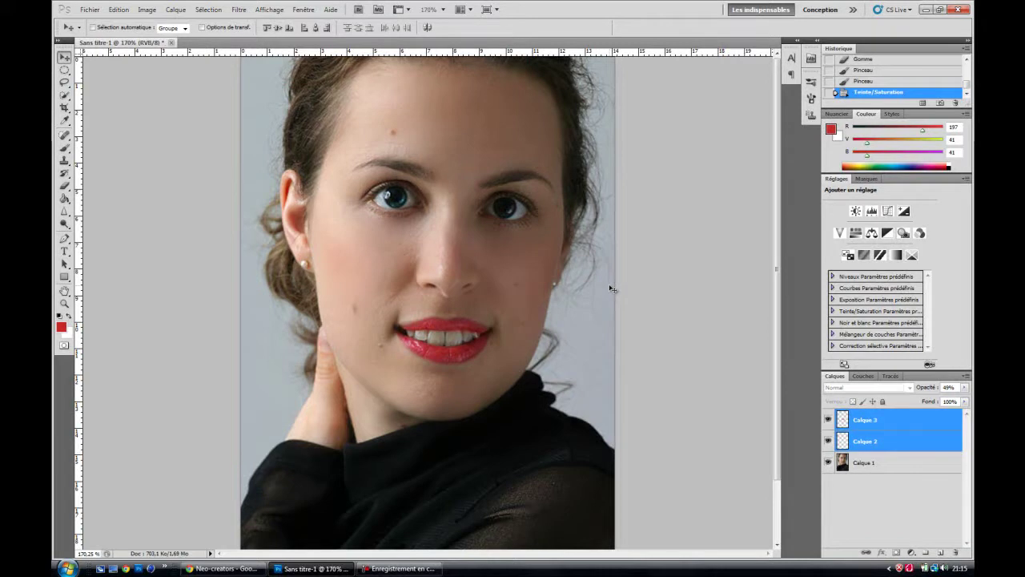
Compare the portrait with and without colour layers, keep them, select Calque 3 and zoom out
key(ctrl+z)
key(ctrl+z)
key(ctrl+z)
key(ctrl+z)
key(Delete)
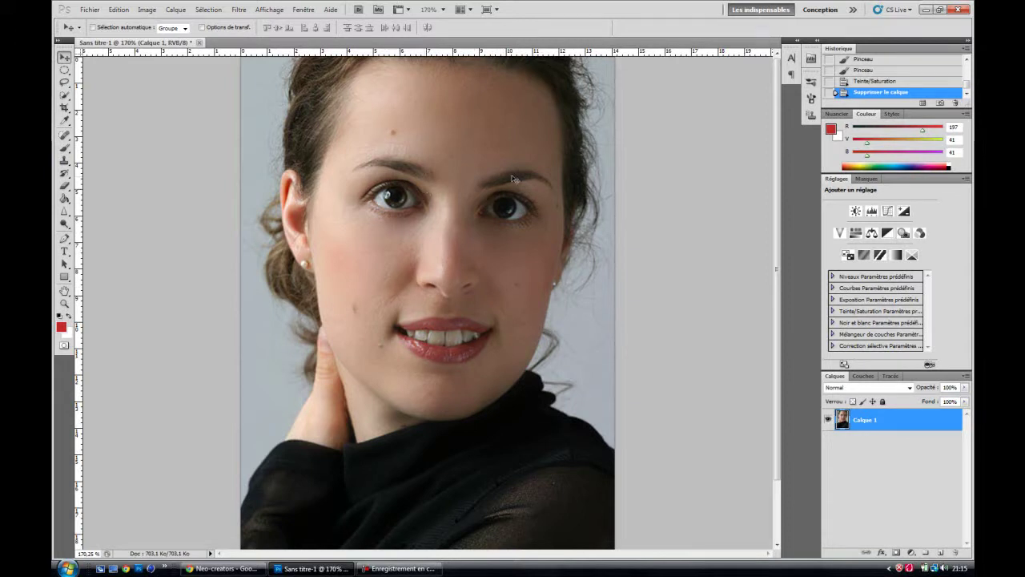
key(ctrl+z)
key(ctrl+z)
key(ctrl+z)
key(Delete)
key(ctrl+z)
key(Delete)
key(ctrl+z)
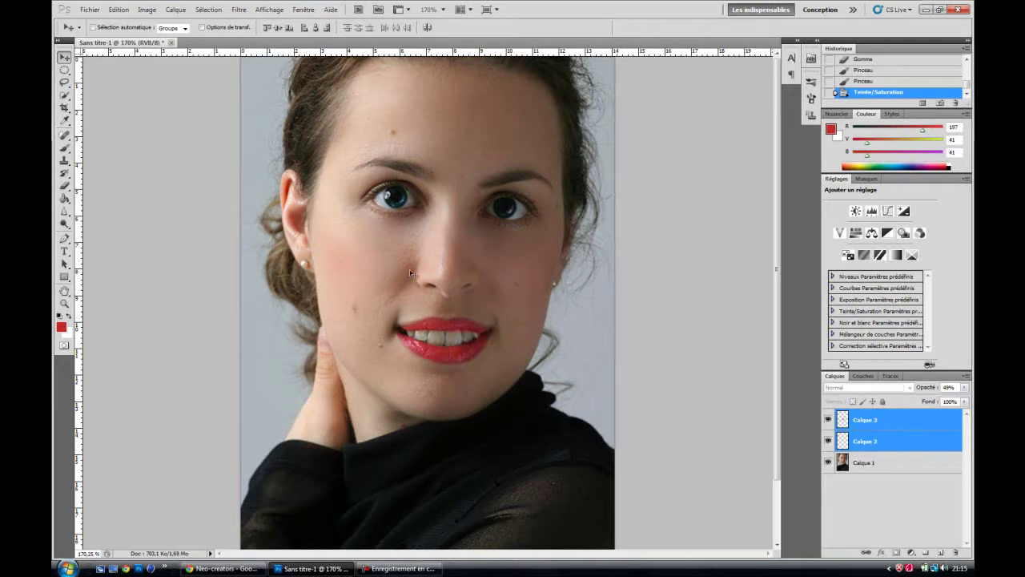
click(938, 428)
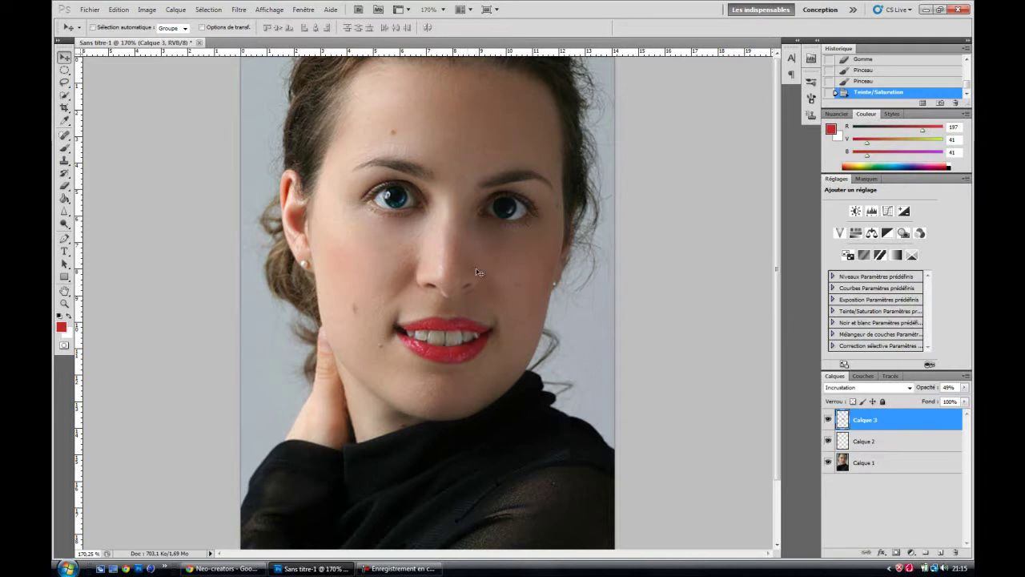
key(z)
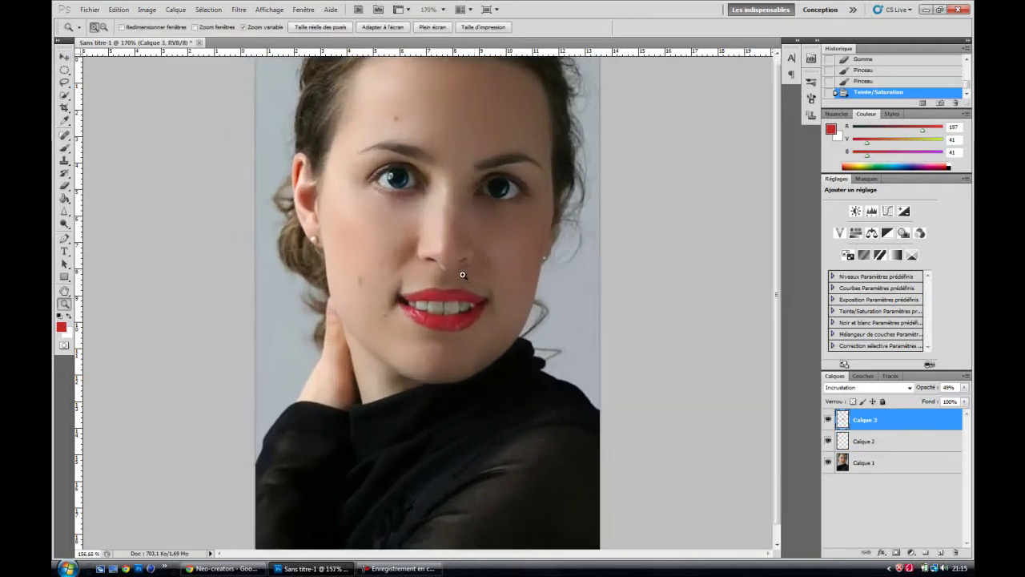